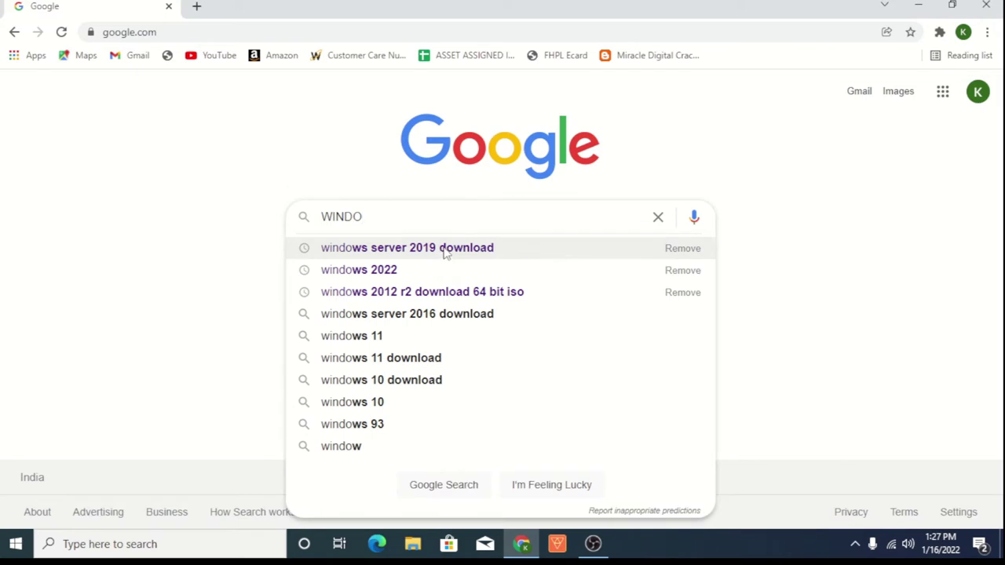
# Search for "windows server 2019 download", open the Microsoft Evaluation Center result and continue with the ISO experience
pyautogui.click(444, 248)
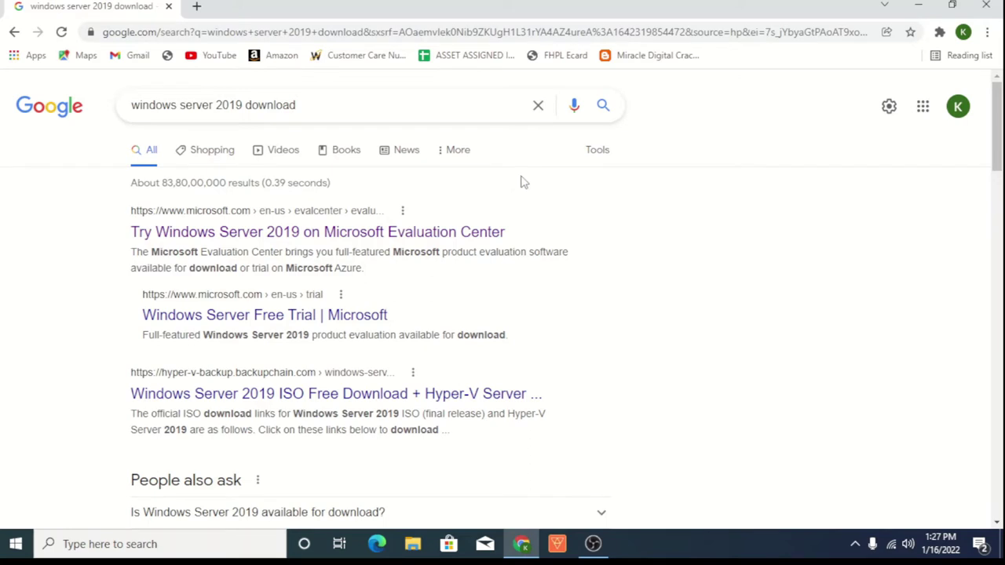
pyautogui.click(287, 229)
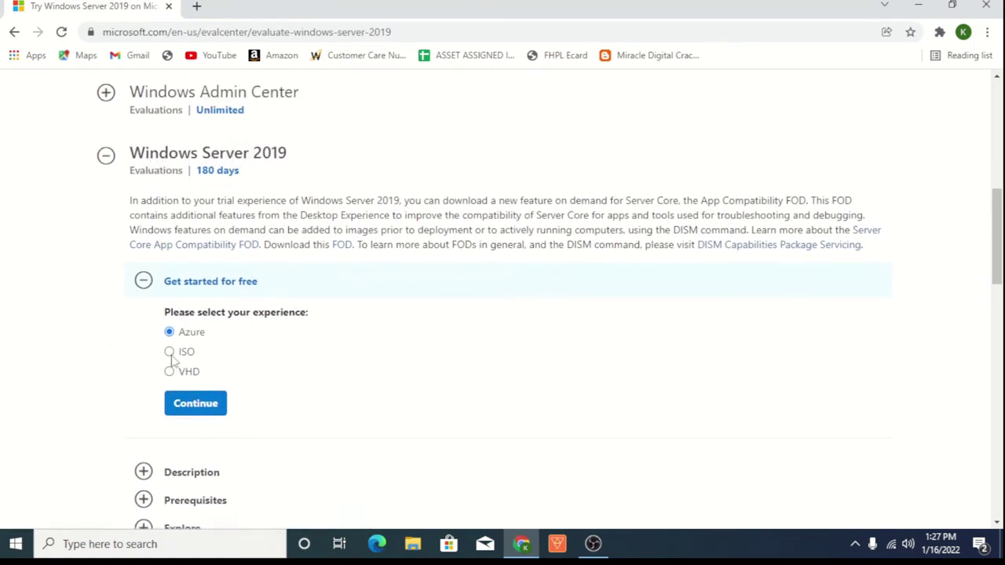
pyautogui.click(214, 404)
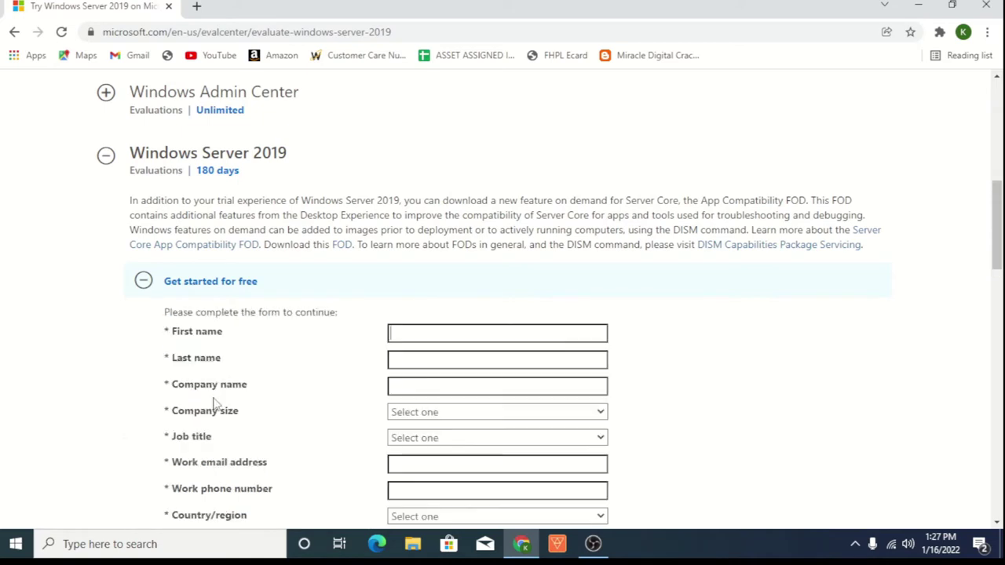
# Fill in the first name, last name, work email and phone number from the saved profile, and enter jetking as company name
pyautogui.click(410, 335)
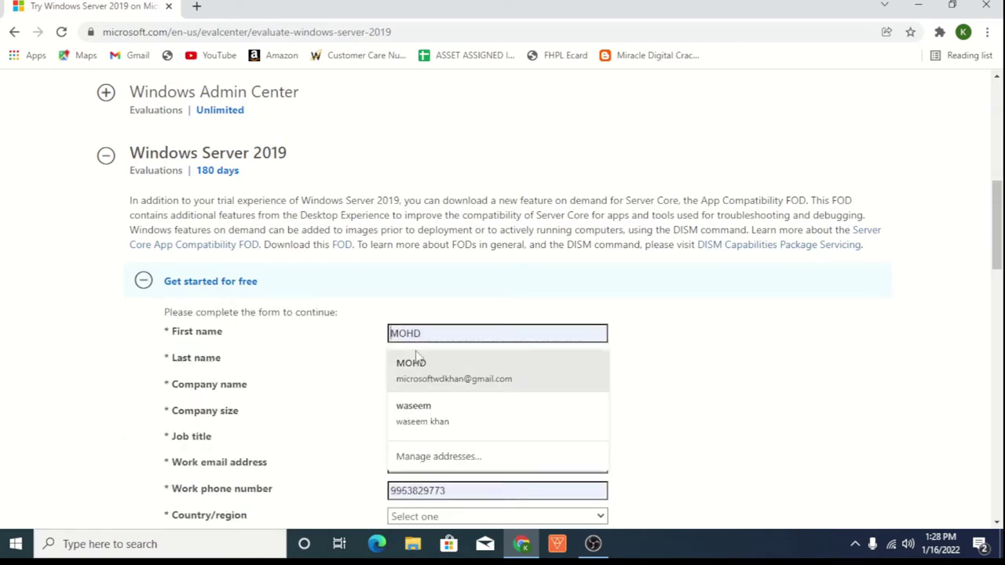
pyautogui.click(429, 368)
pyautogui.click(438, 384)
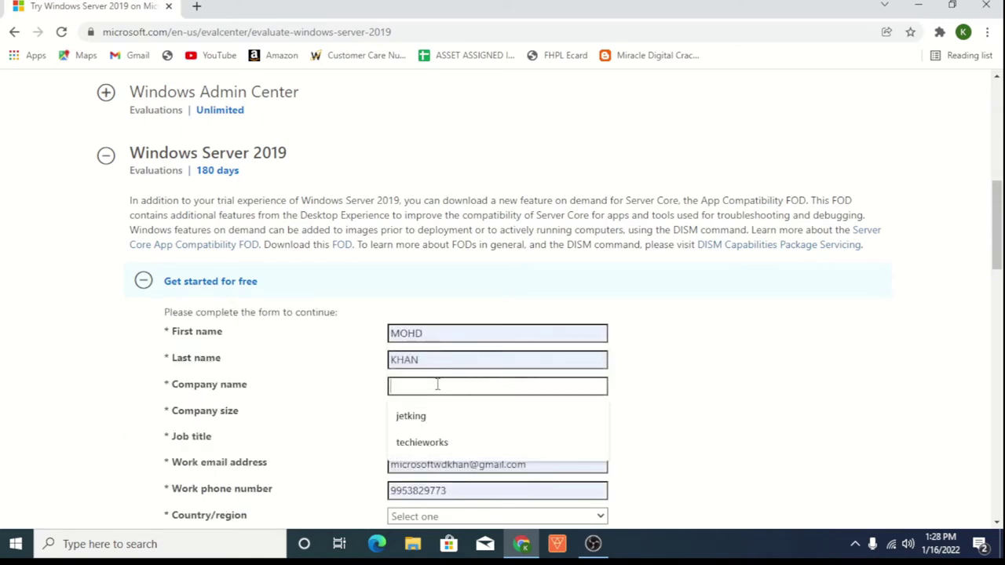
pyautogui.click(437, 417)
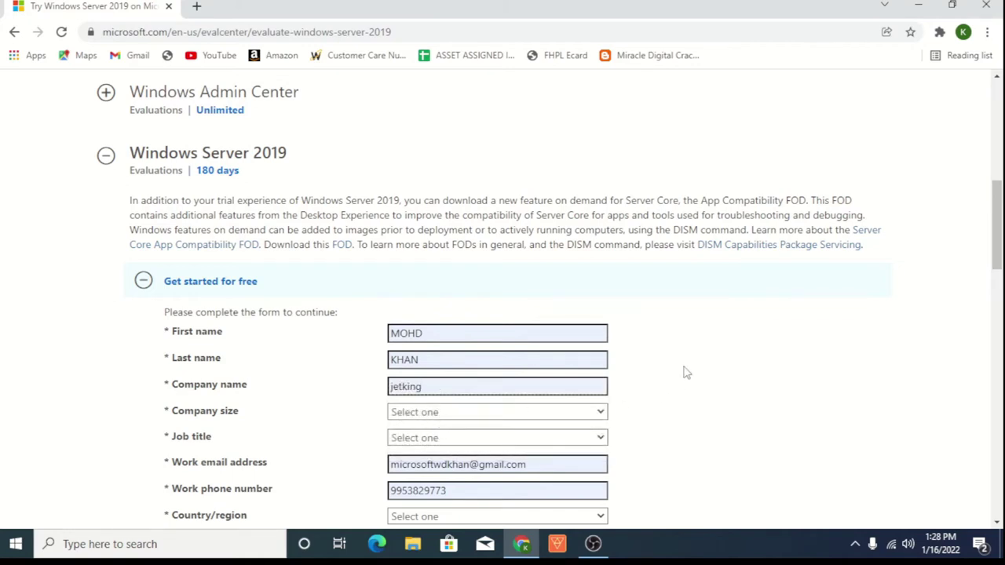
# Set the company size to 10-24 and the job title to System Administrator/Architect
pyautogui.scroll(-1, 684, 371)
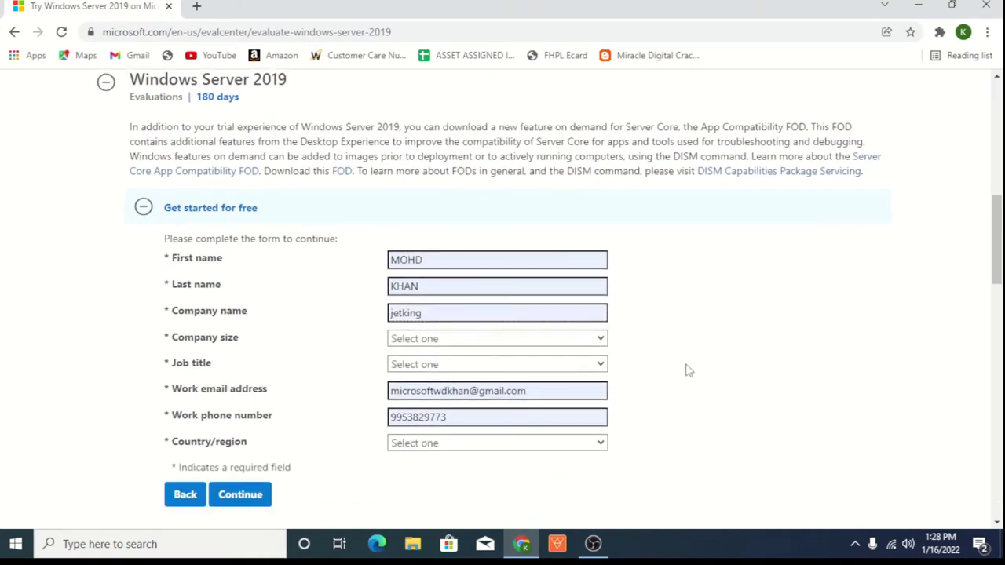
pyautogui.click(485, 340)
pyautogui.click(487, 402)
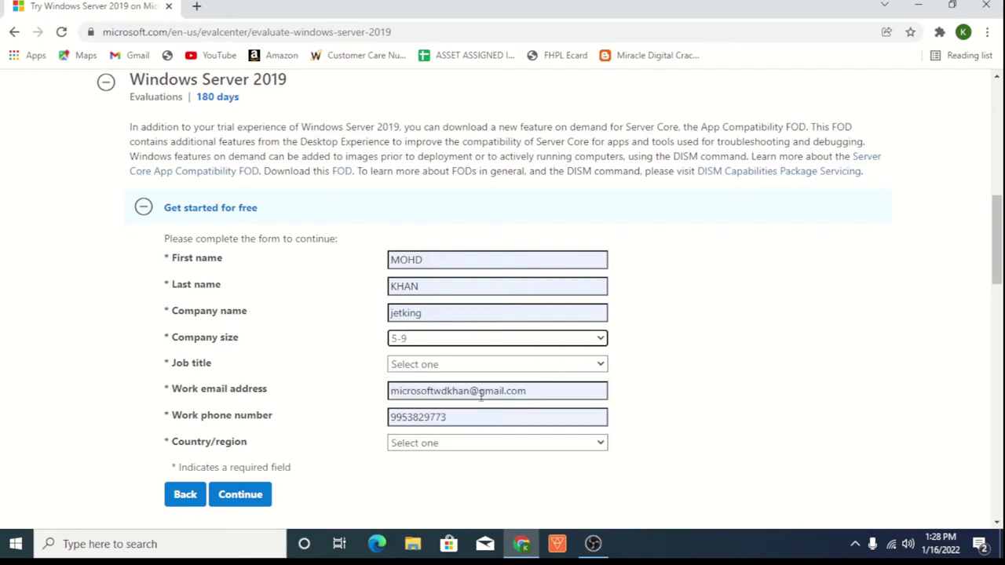
pyautogui.click(455, 340)
pyautogui.click(461, 414)
pyautogui.click(436, 367)
pyautogui.click(493, 515)
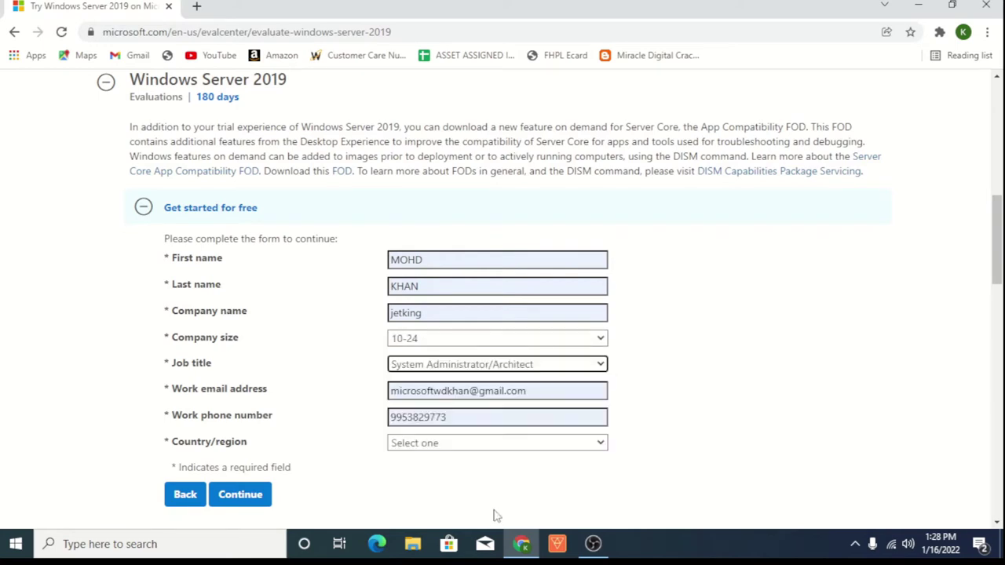
# Set the country/region to Indonesia and submit the registration form
pyautogui.click(453, 444)
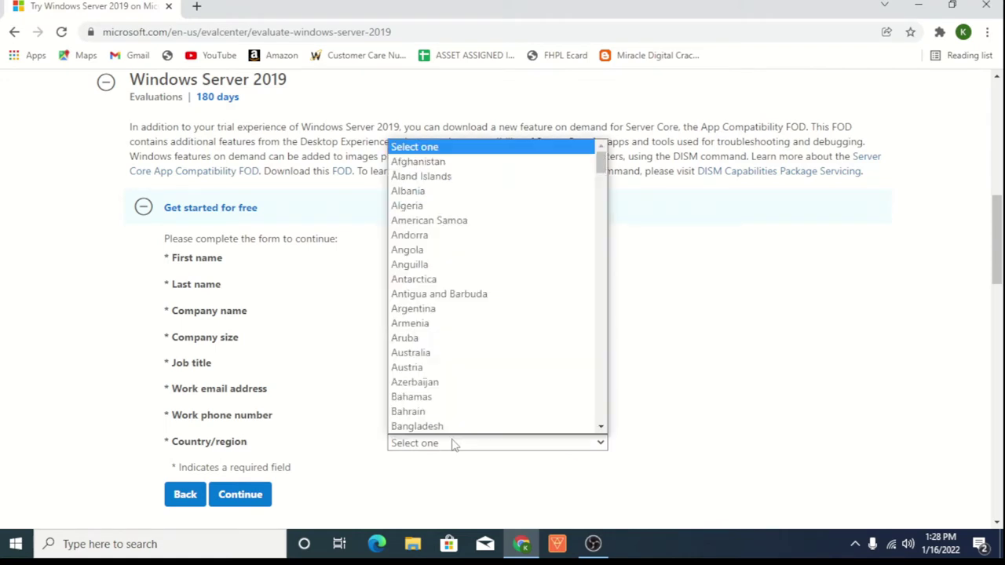
pyautogui.press('i')
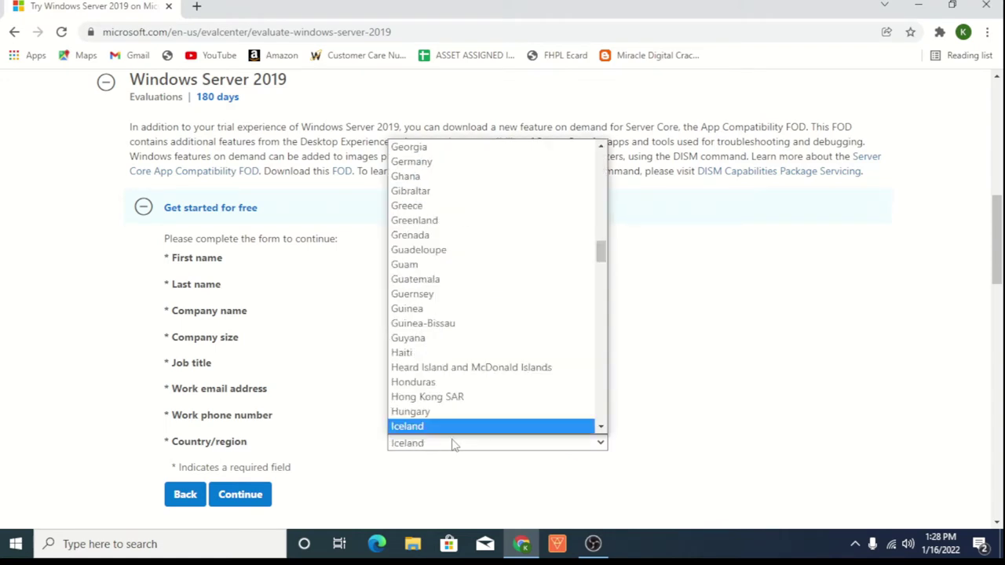
pyautogui.press('i')
pyautogui.click(475, 458)
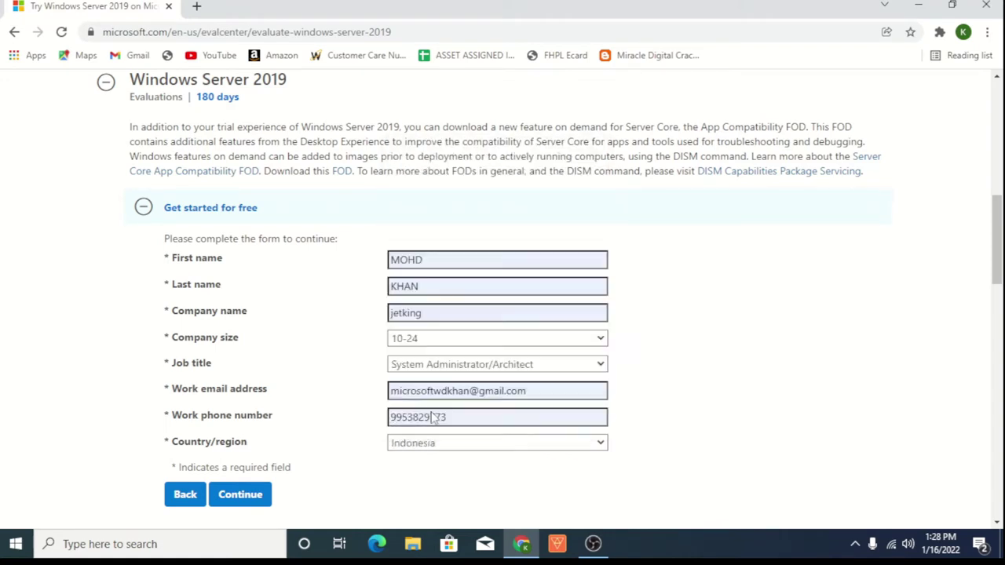
pyautogui.scroll(-3, 479, 447)
pyautogui.click(250, 352)
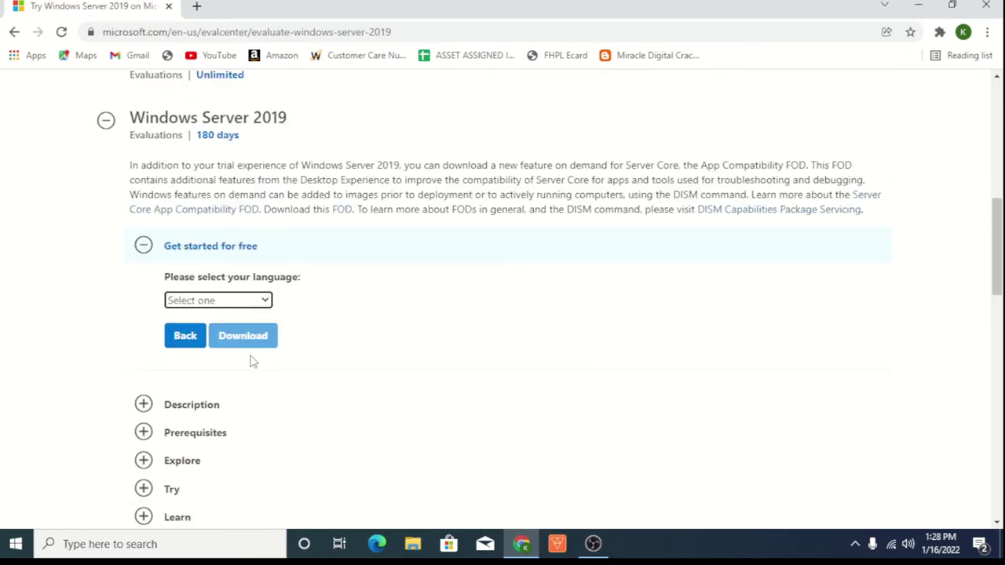
# Select English as the language and start downloading the Windows Server 2019 evaluation ISO
pyautogui.click(248, 303)
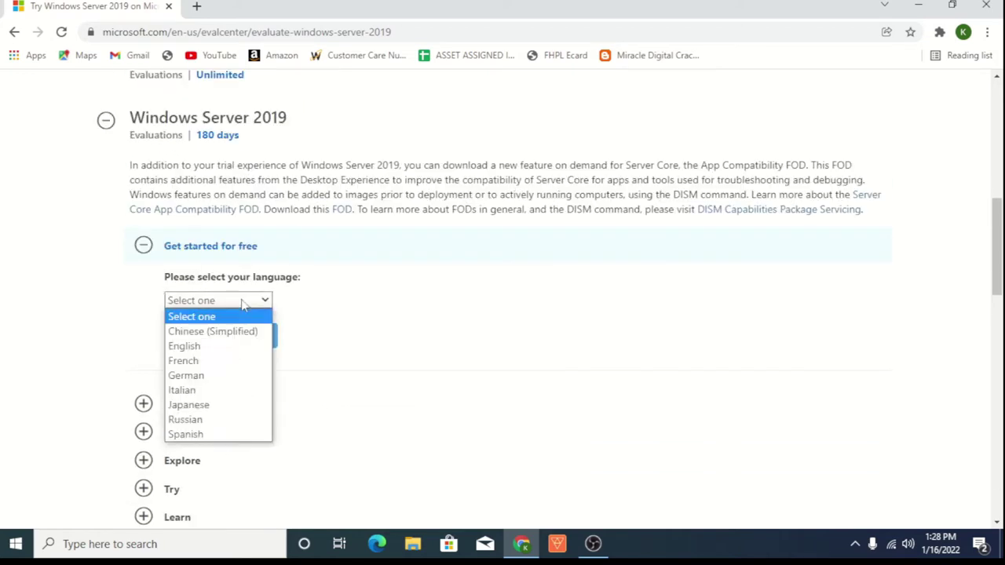
pyautogui.click(230, 345)
pyautogui.click(251, 339)
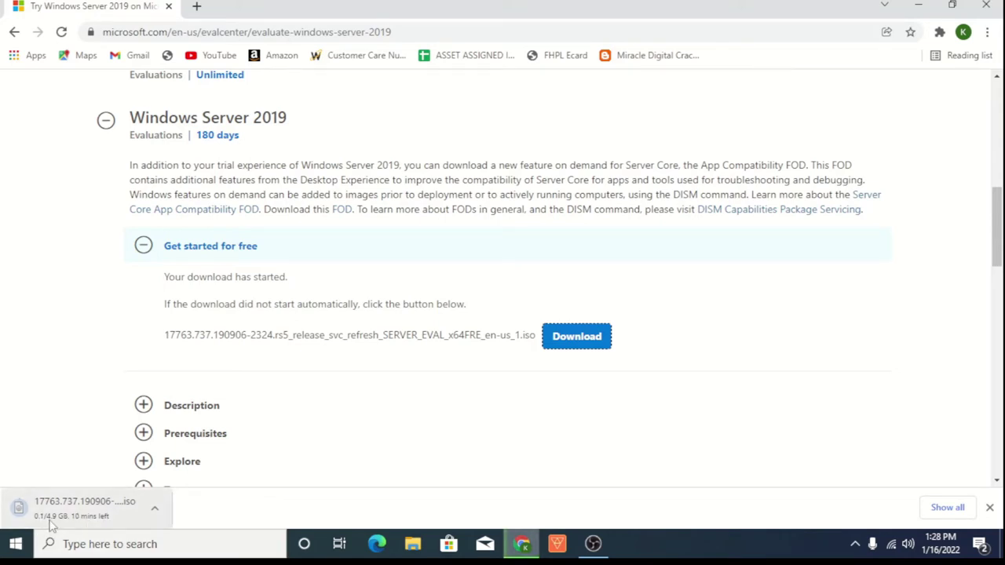
# Cancel the running ISO download, close the browser and refresh the desktop
pyautogui.rightClick(91, 508)
pyautogui.click(150, 495)
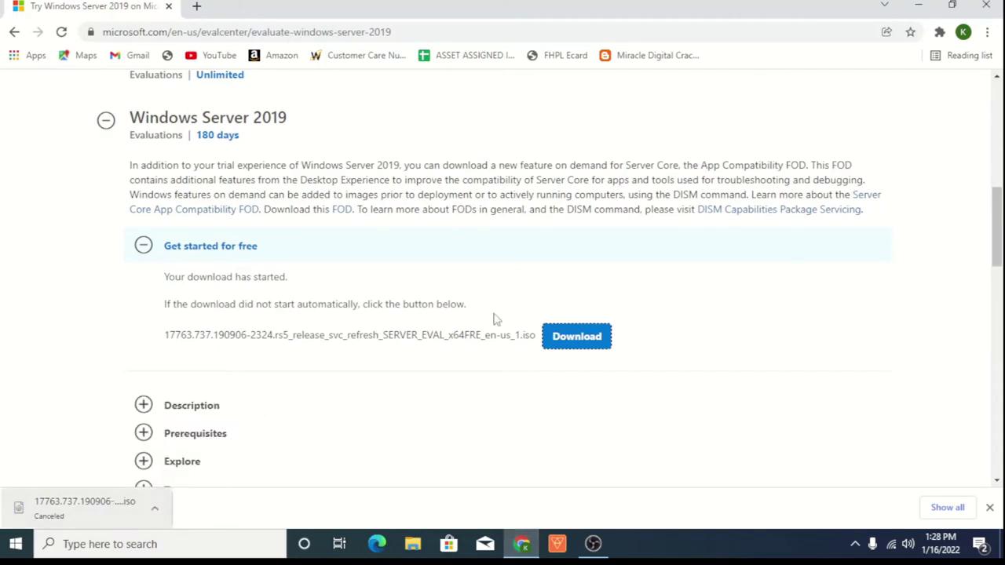
pyautogui.click(986, 4)
pyautogui.rightClick(333, 175)
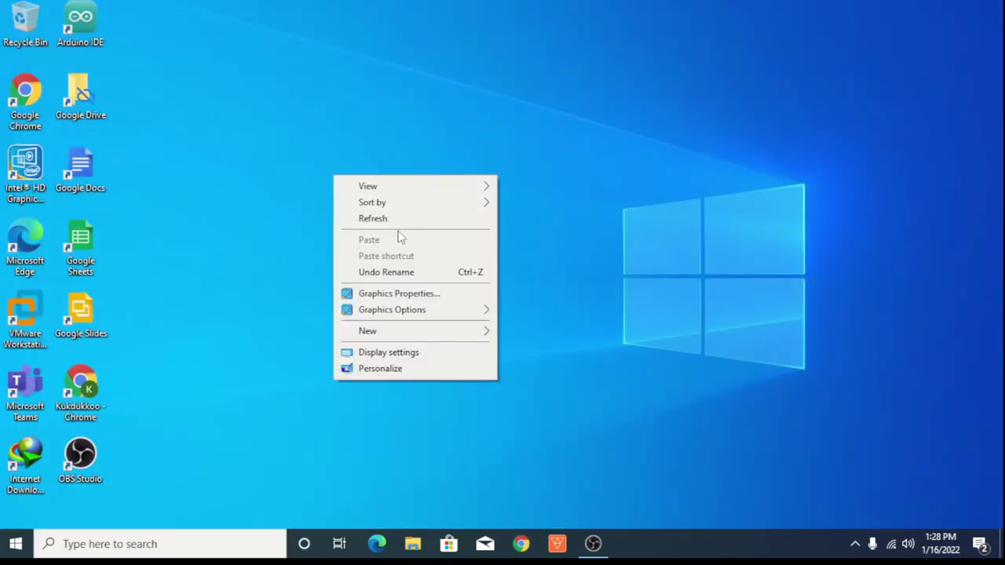
pyautogui.click(395, 219)
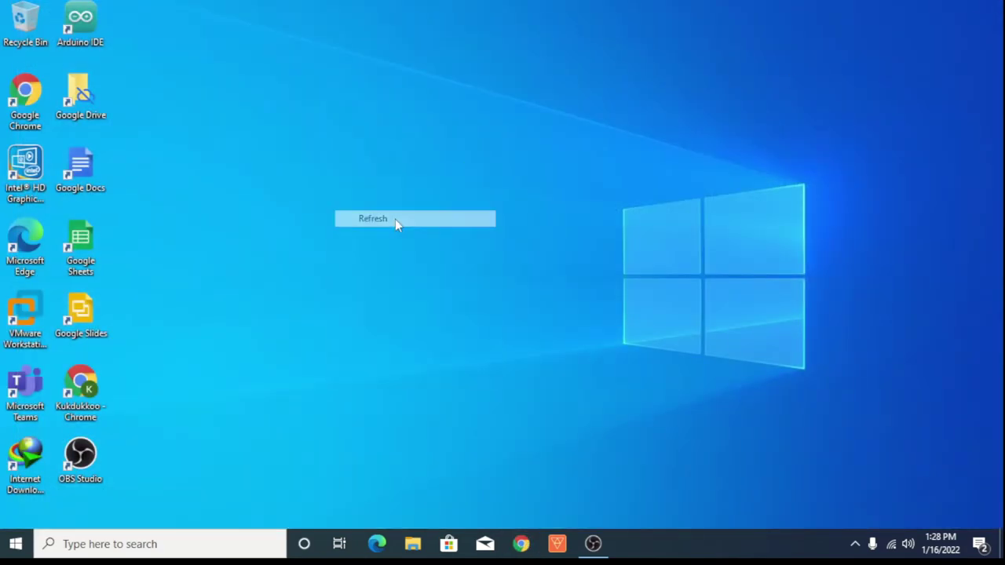
# In VMware Workstation, start a custom virtual machine with Workstation 16.2.x compatibility and the "I will install the operating system later" option
pyautogui.click(44, 315)
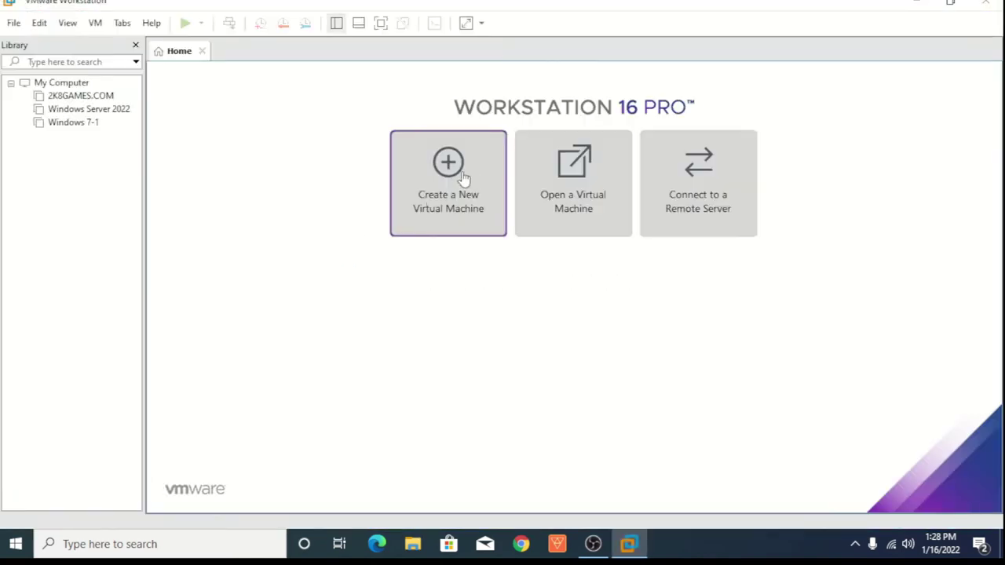
pyautogui.click(462, 178)
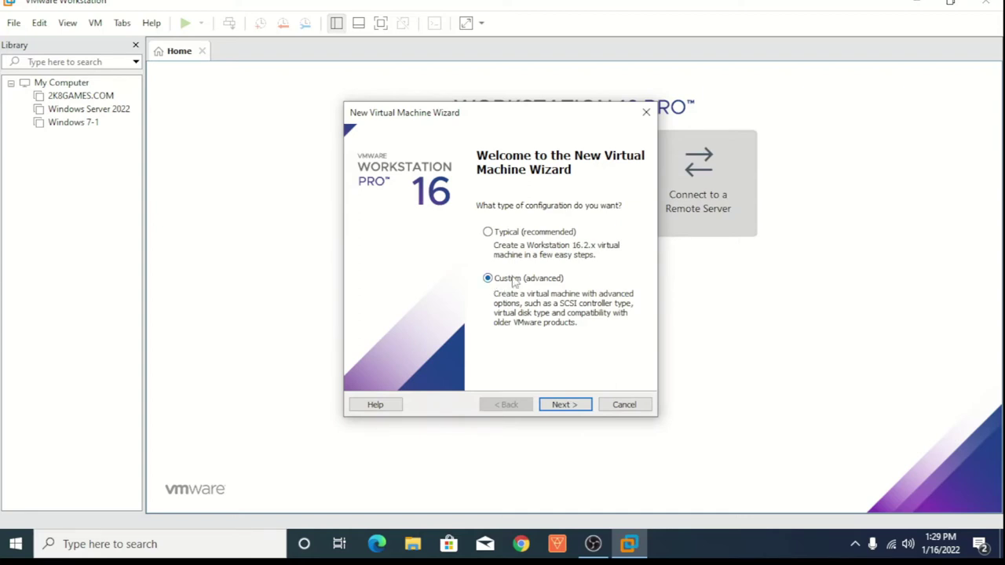
pyautogui.click(565, 407)
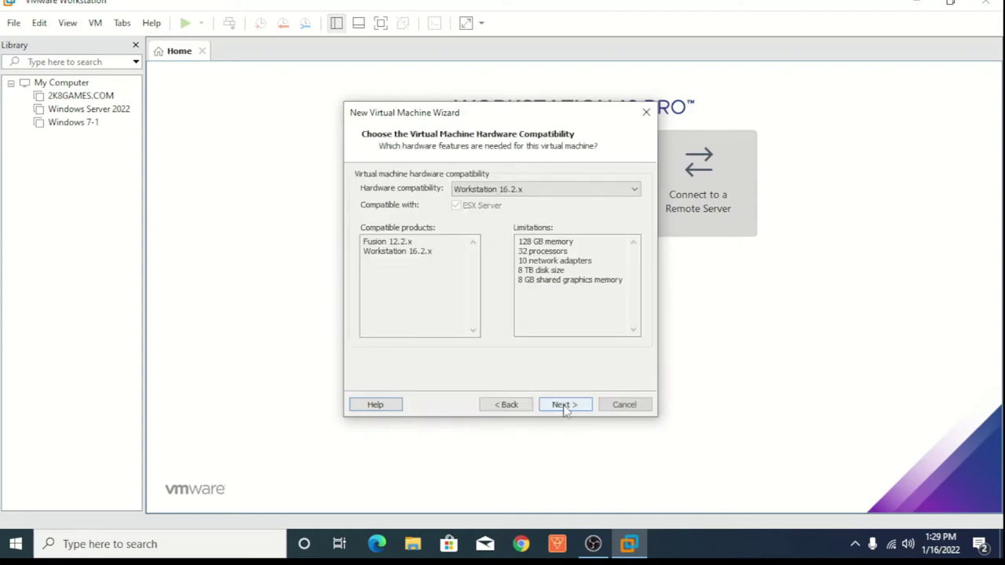
pyautogui.click(567, 407)
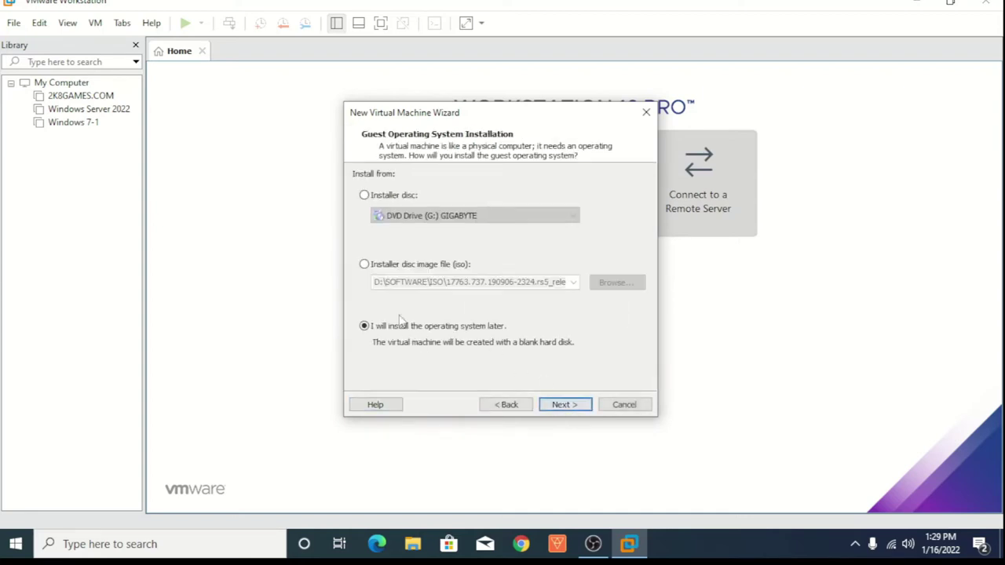
pyautogui.click(567, 405)
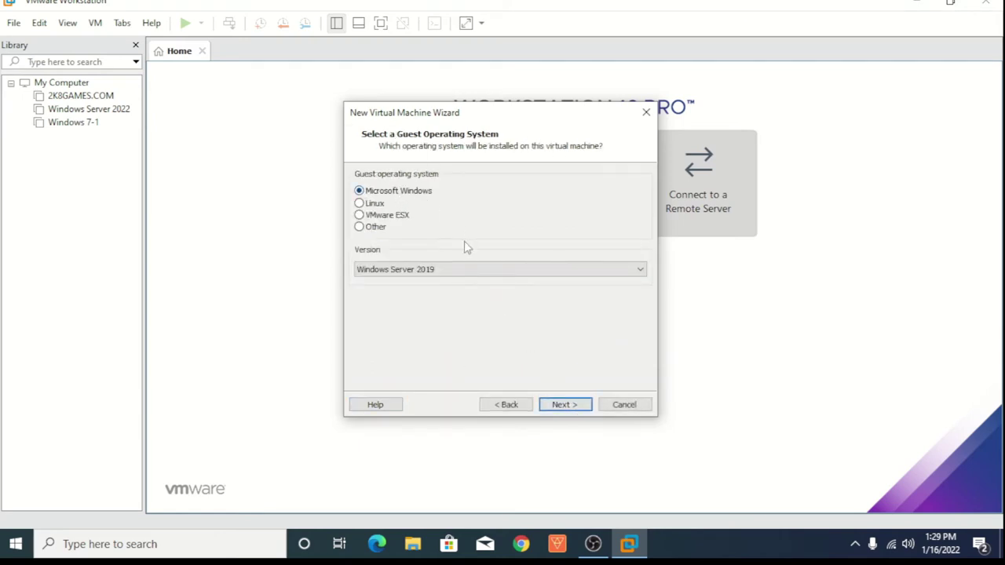
# Choose Microsoft Windows with version Windows Server 2019 as the guest operating system and continue to the naming page
pyautogui.click(449, 271)
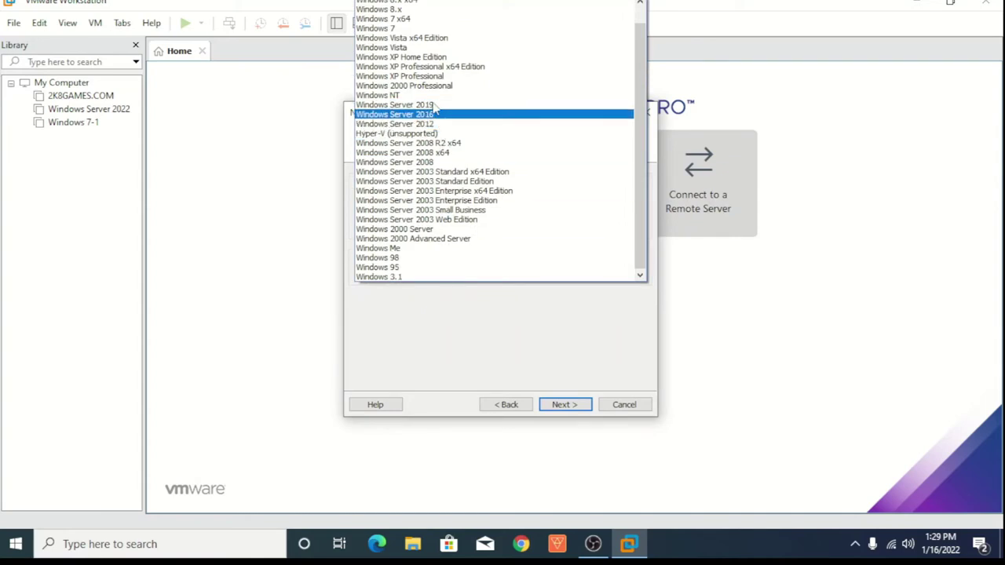
pyautogui.click(434, 105)
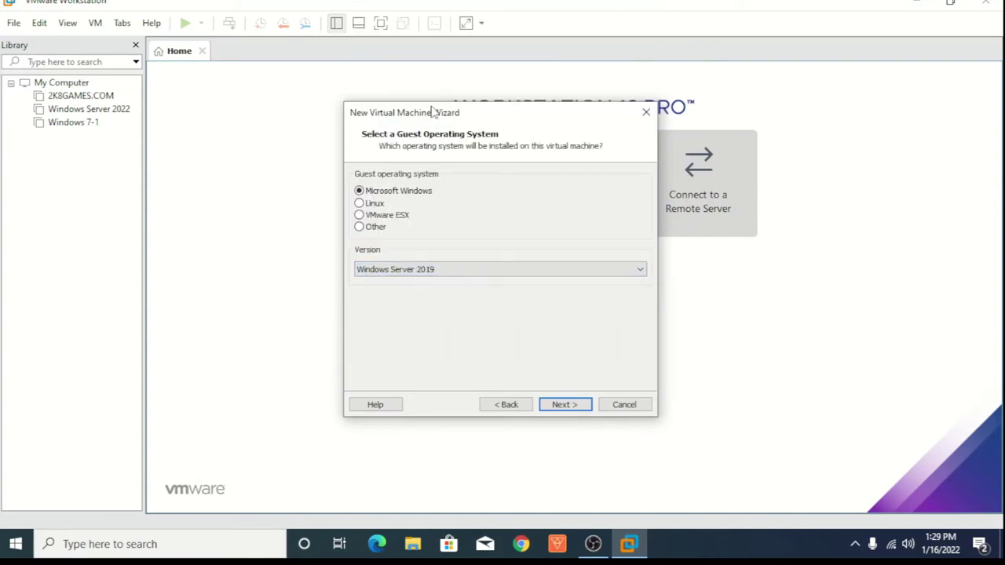
pyautogui.click(572, 403)
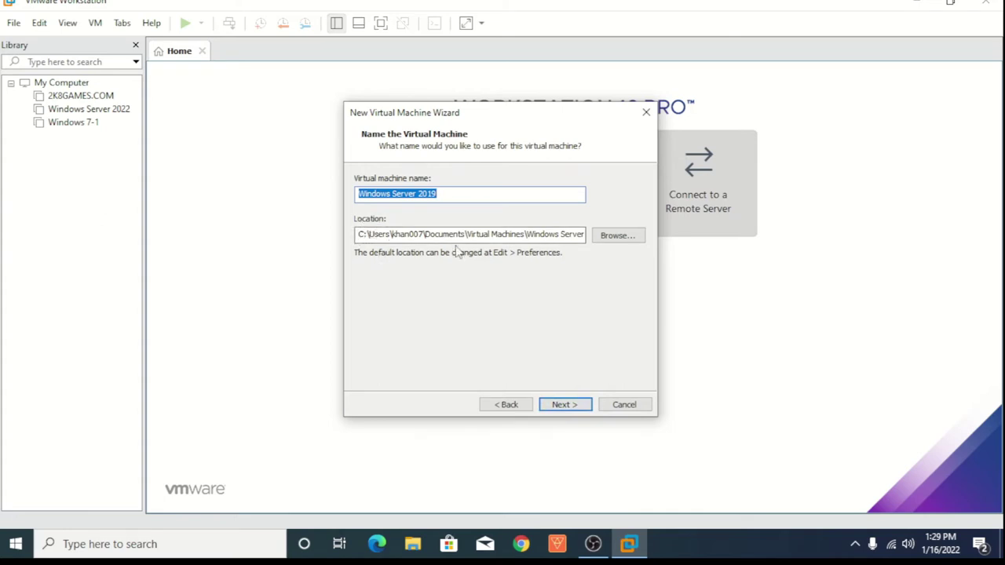
# Browse for the virtual machine's location and select the BASE MACHINES folder inside VMWARE MACHINES on Local Disk (D:)
pyautogui.click(619, 237)
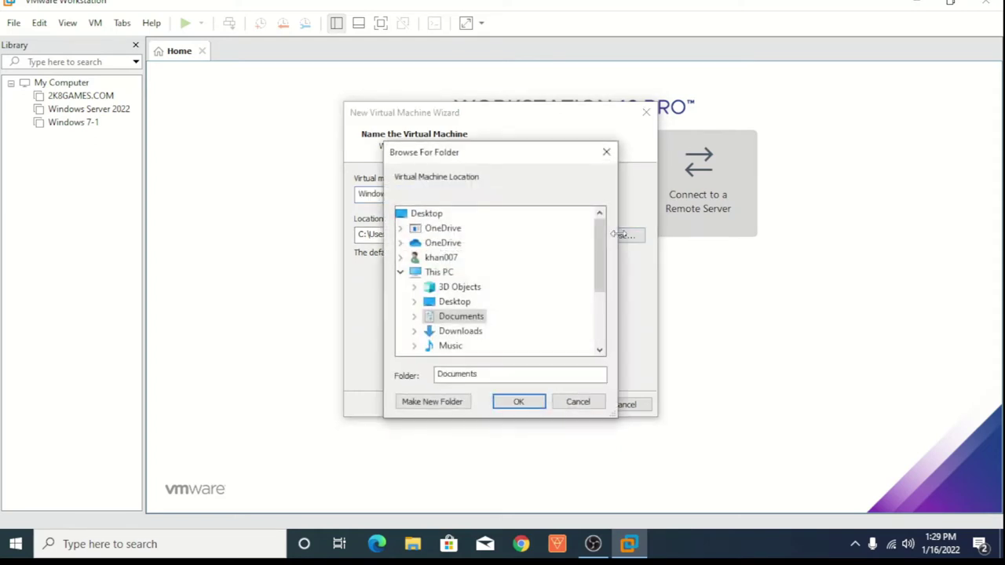
pyautogui.moveTo(601, 258); pyautogui.dragTo(601, 292)
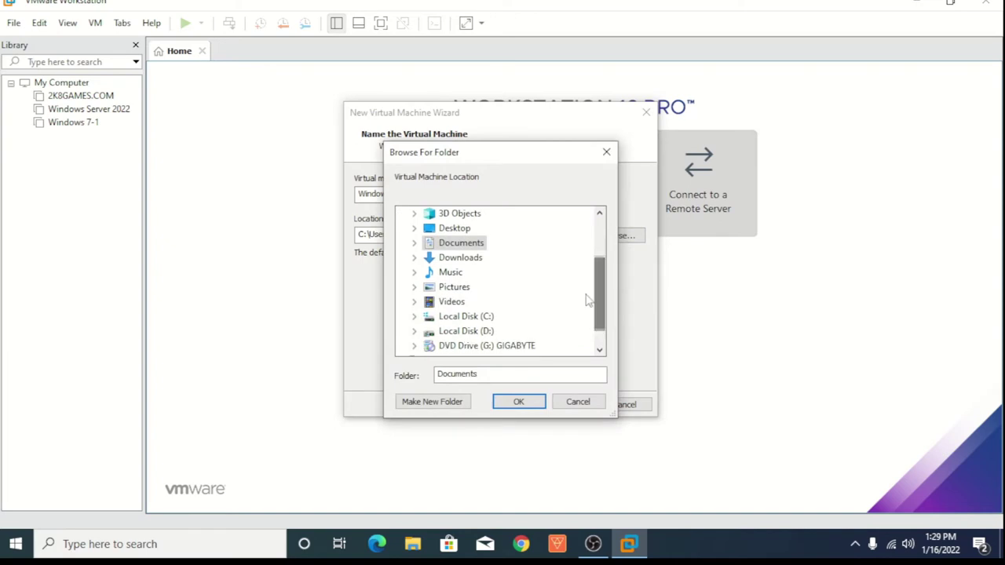
pyautogui.click(485, 331)
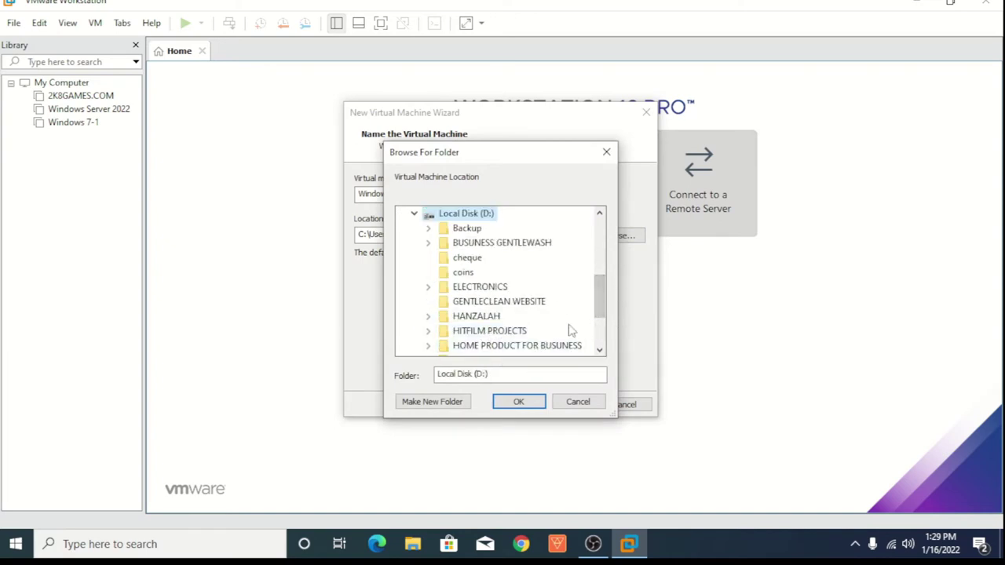
pyautogui.scroll(-2, 597, 289)
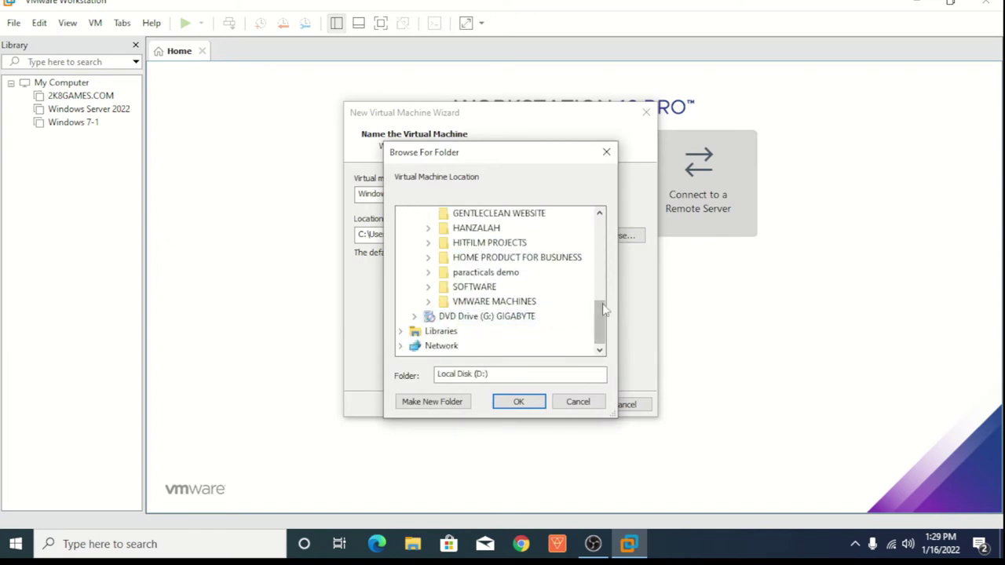
pyautogui.click(487, 303)
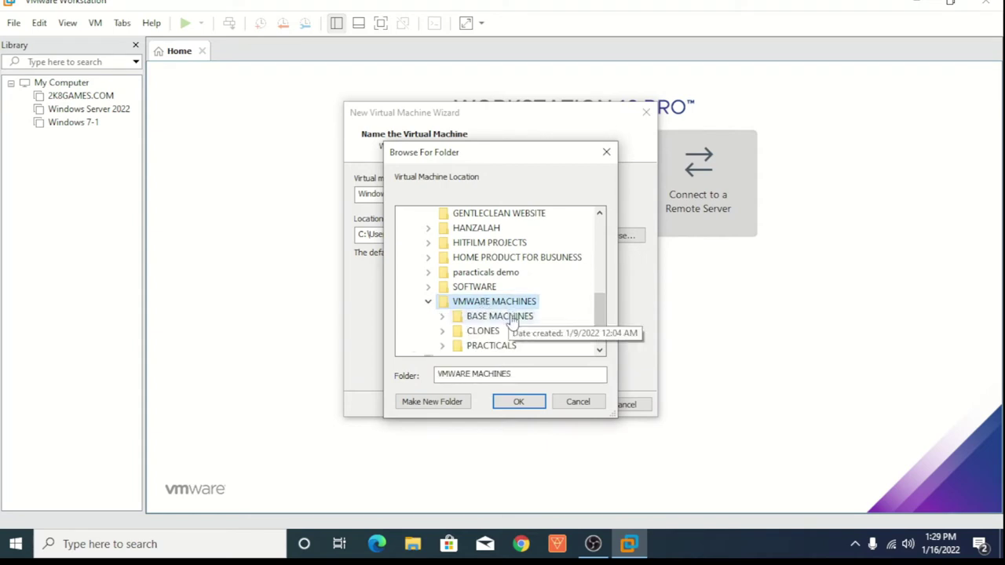
pyautogui.click(510, 316)
# Create a folder named WINDOWS SERVER 2019 inside BASE MACHINES and use it as the virtual machine's location
pyautogui.click(449, 402)
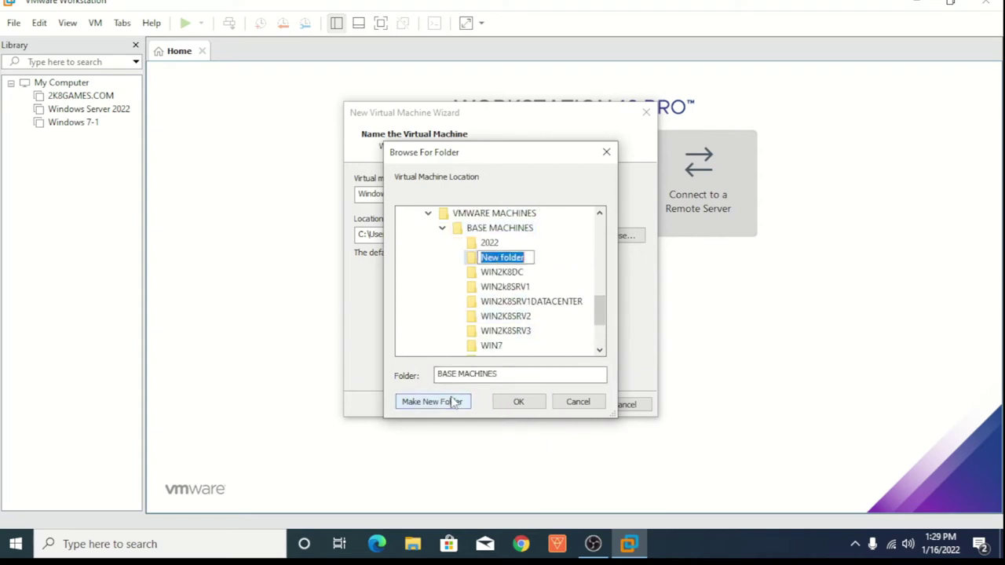
pyautogui.write('W')
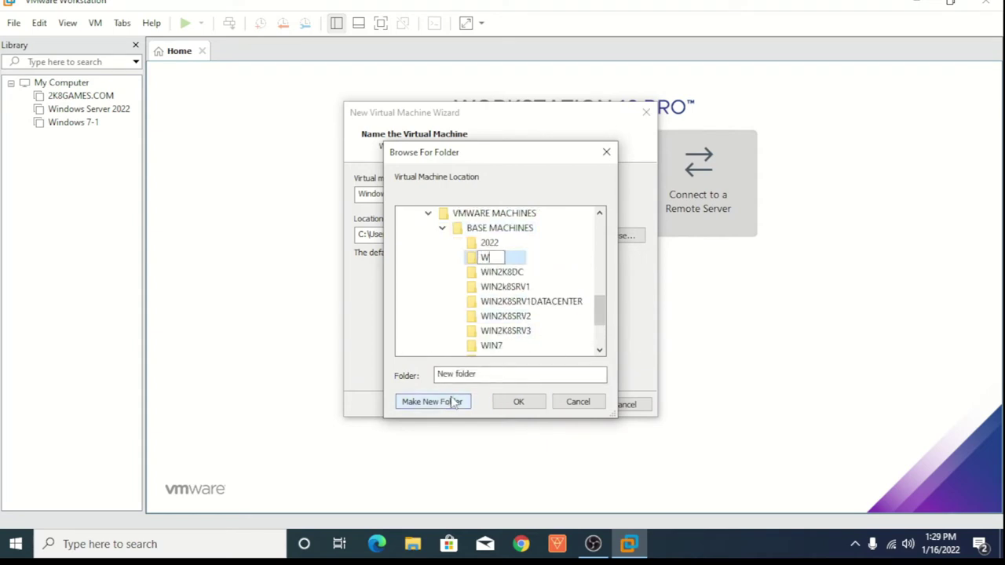
pyautogui.write('INDOWS SERVE')
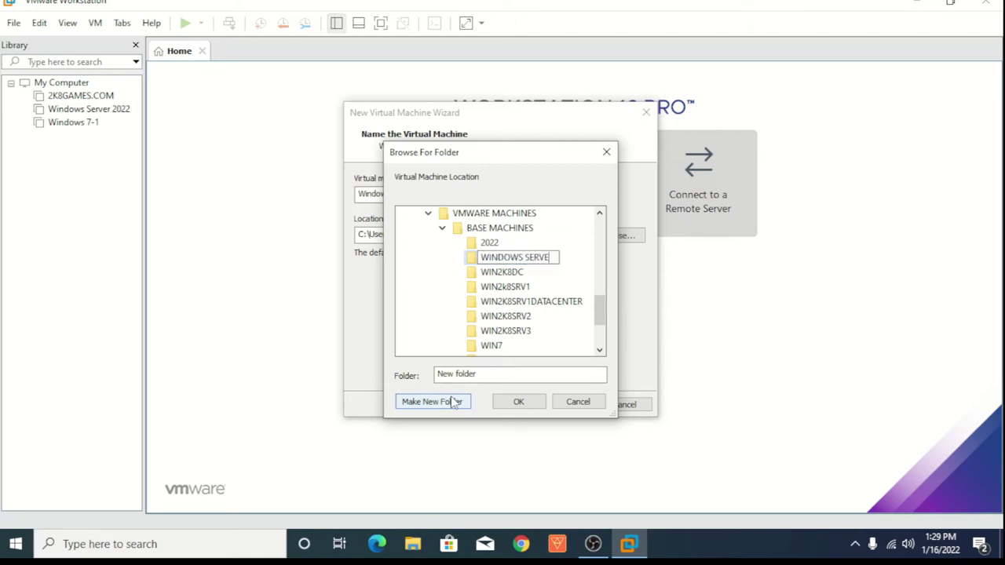
pyautogui.write('R 2019')
pyautogui.press('Return')
pyautogui.press('Return')
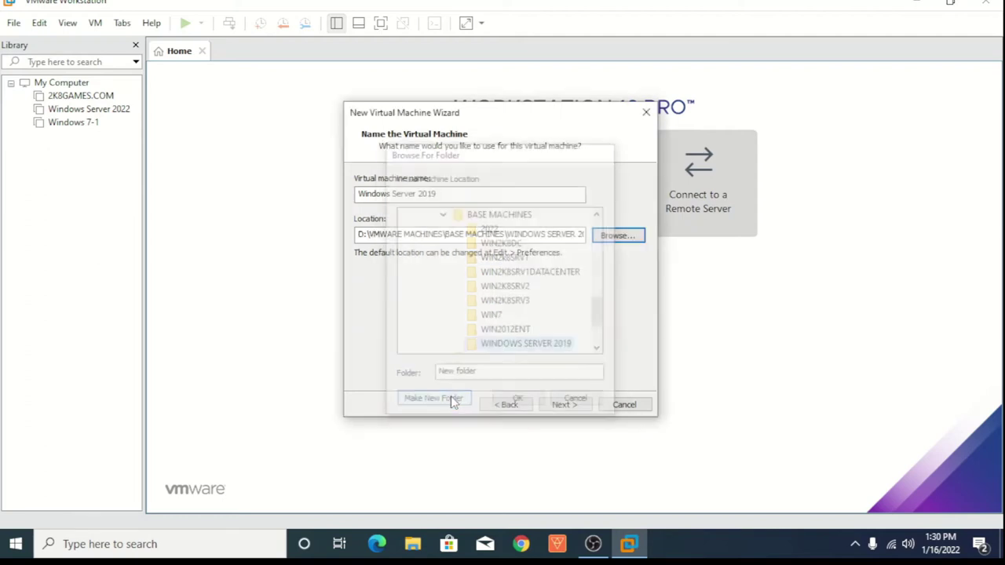
# Accept the virtual machine's name and location, UEFI firmware without Secure Boot, the default processor configuration and 2048 MB of memory
pyautogui.click(573, 406)
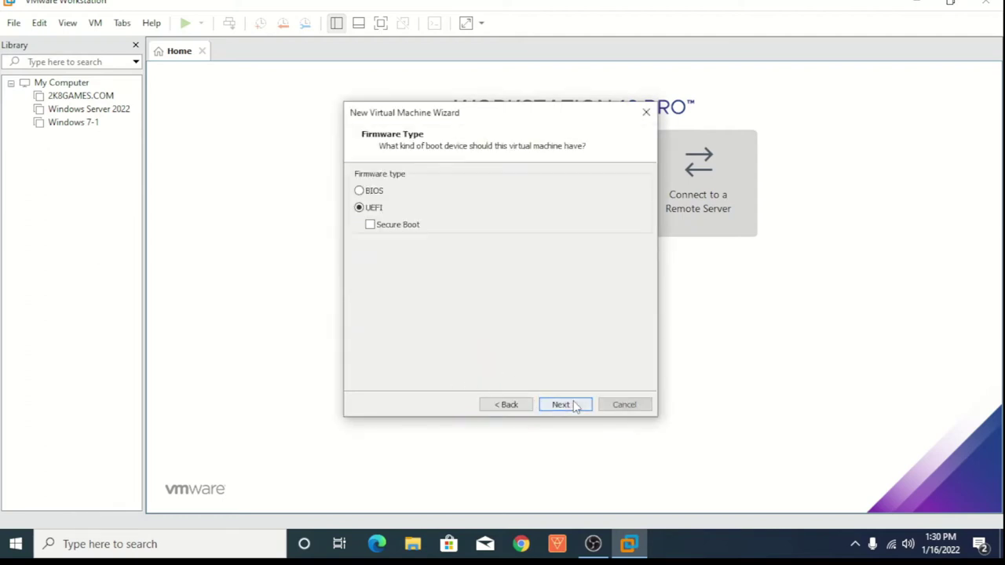
pyautogui.click(572, 404)
pyautogui.click(573, 405)
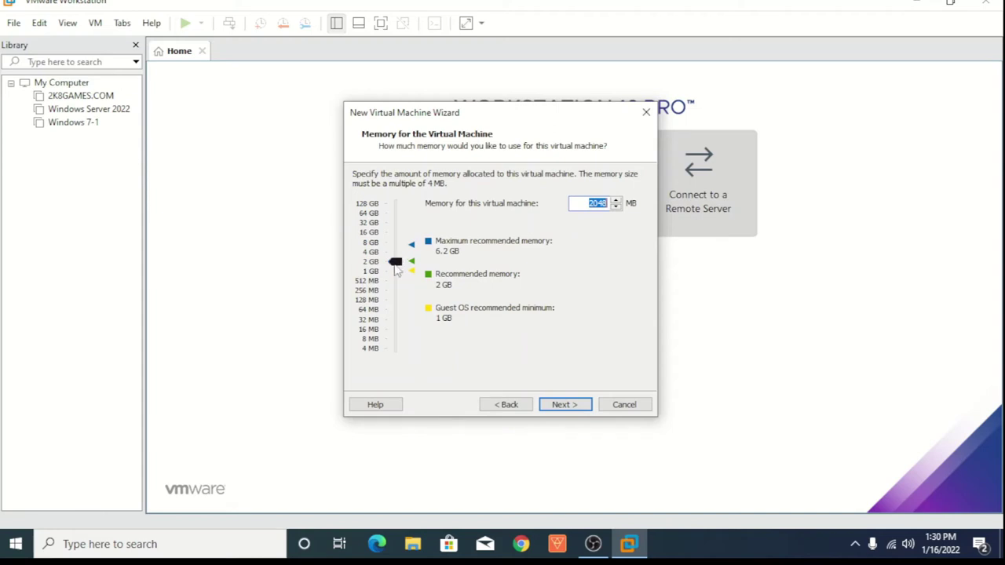
pyautogui.click(571, 406)
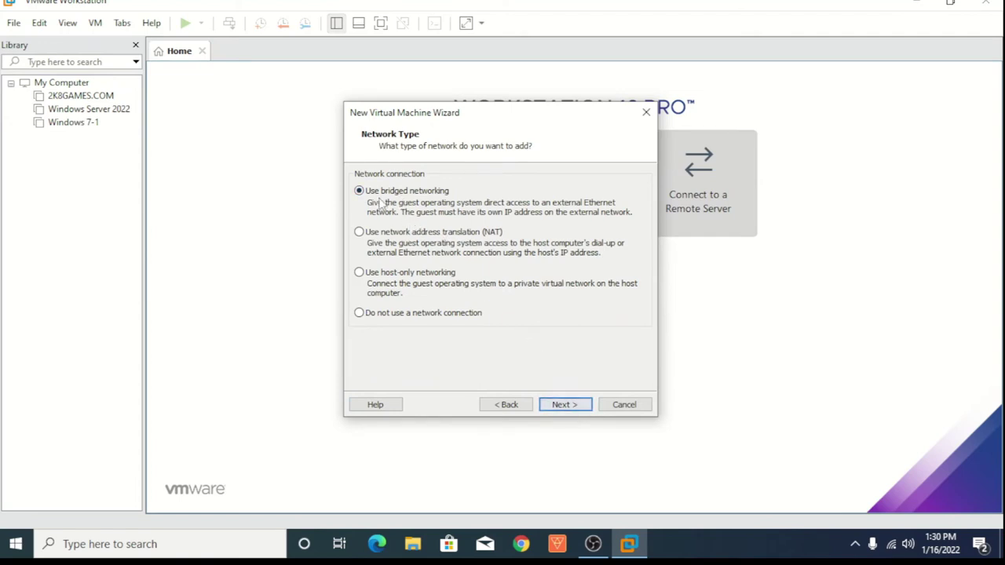
# Keep bridged networking, the default I/O controller and the recommended NVMe disk type for the virtual machine
pyautogui.click(579, 405)
pyautogui.click(579, 405)
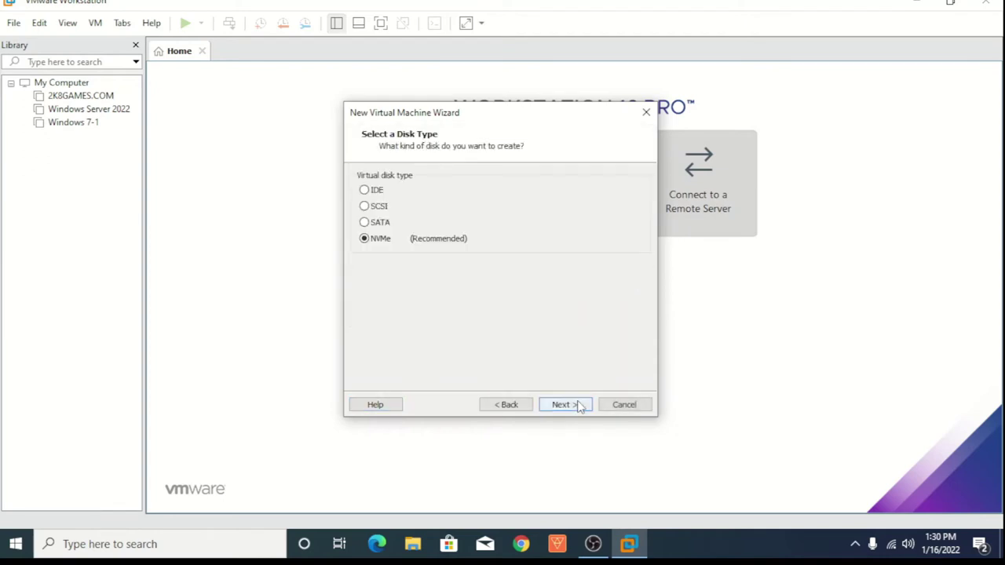
pyautogui.click(579, 405)
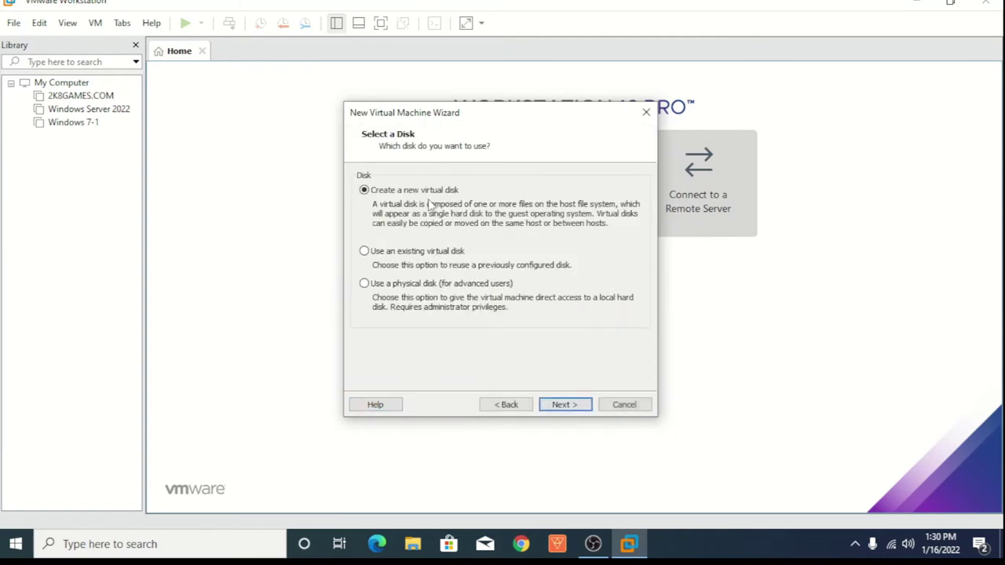
# Create a new 60 GB virtual disk stored as a single file, without allocating all its space now
pyautogui.click(573, 406)
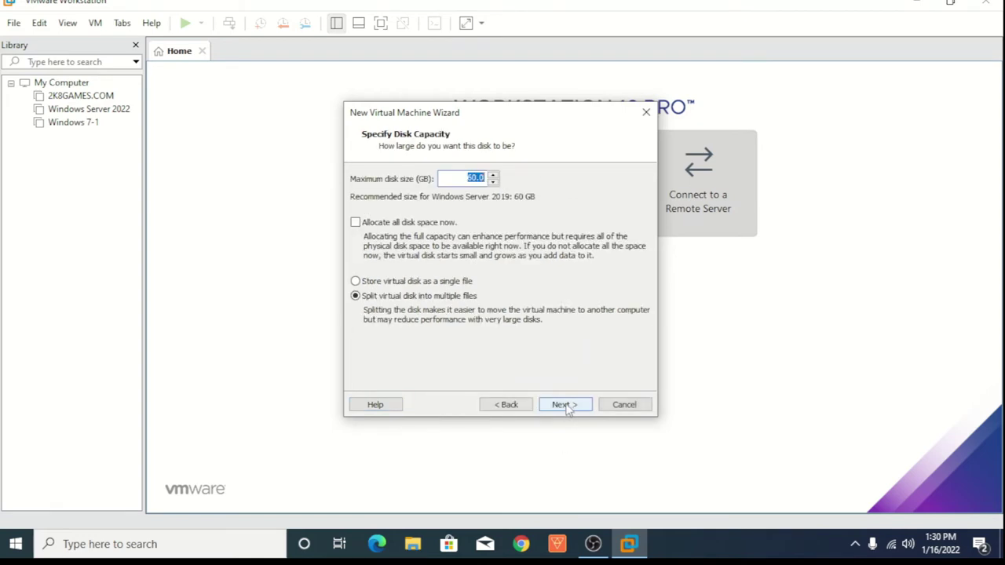
pyautogui.click(377, 286)
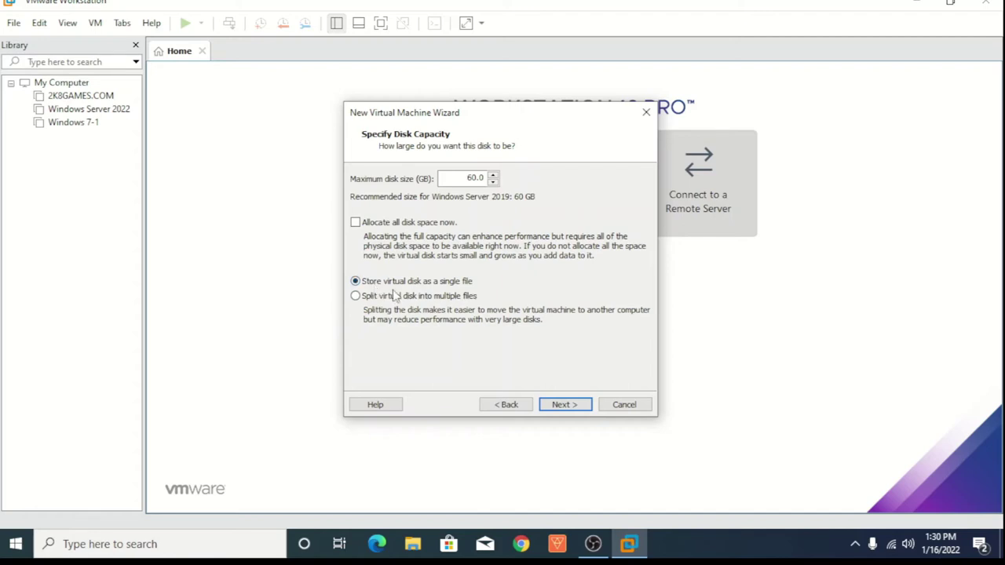
pyautogui.click(574, 406)
# Store the disk file as Windows Server 2019 in D:\VMWARE MACHINES\BASE MACHINES\WINDOWS SERVER 2019 and continue to the settings summary
pyautogui.click(628, 217)
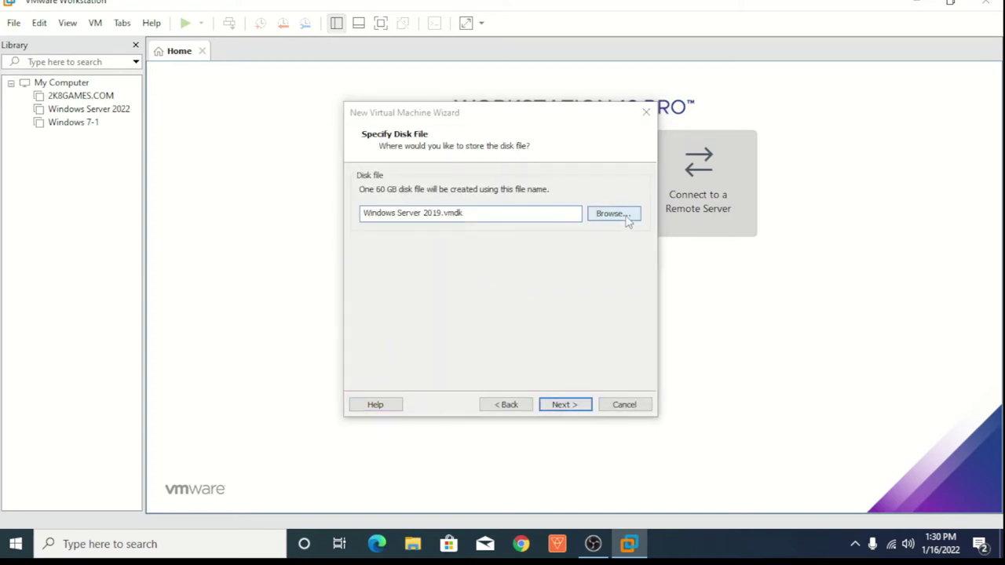
pyautogui.click(367, 374)
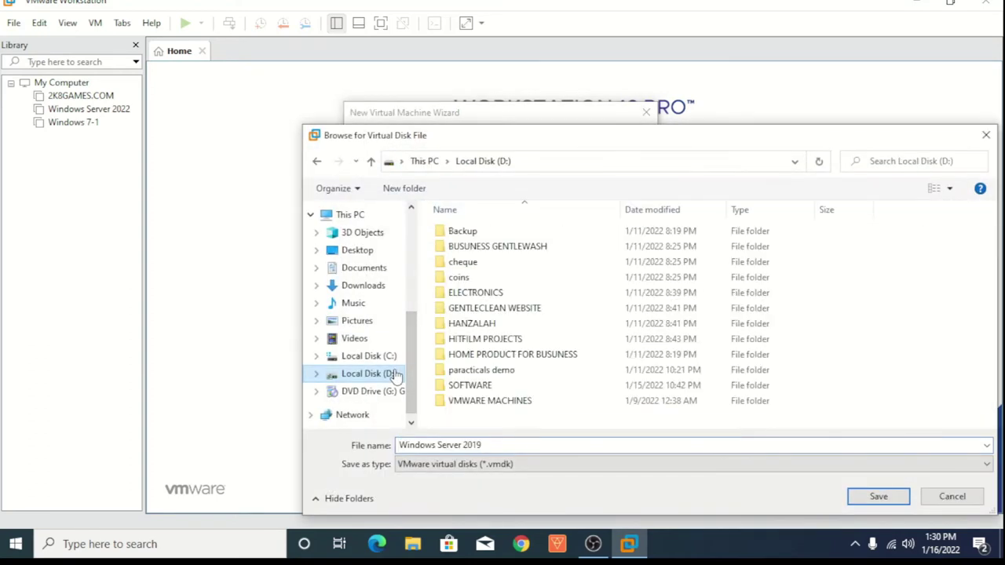
pyautogui.click(524, 402)
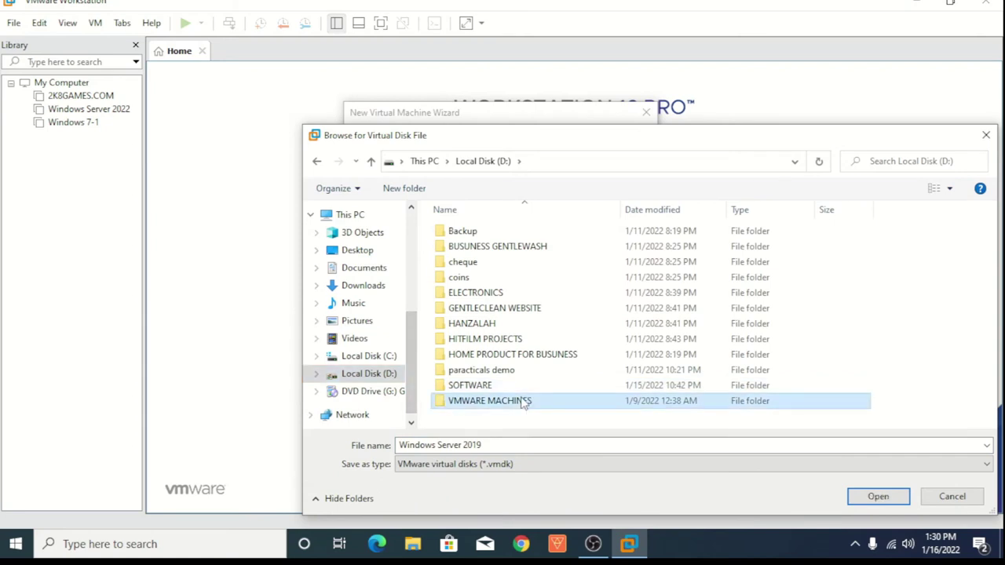
pyautogui.doubleClick(464, 399)
pyautogui.doubleClick(444, 400)
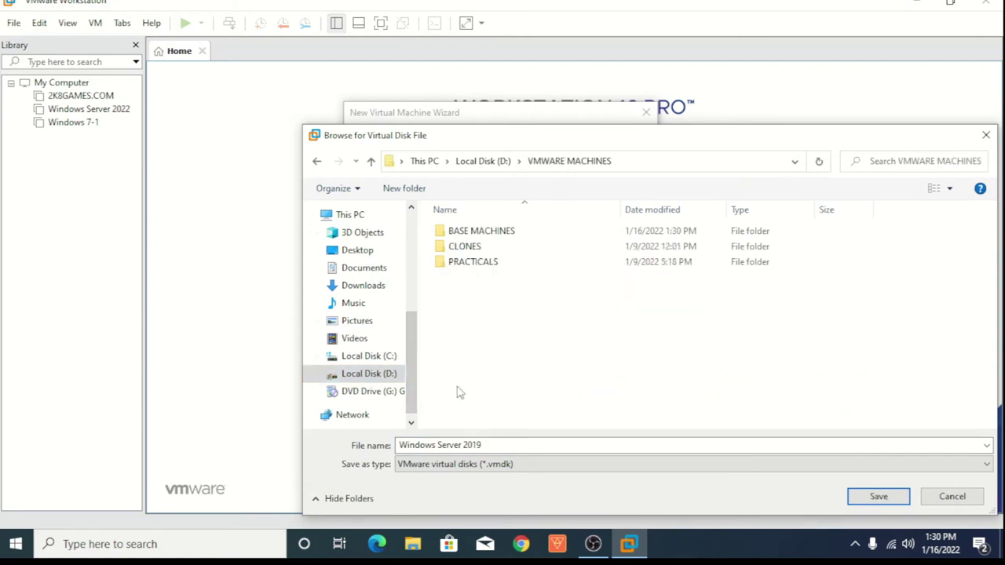
pyautogui.doubleClick(492, 232)
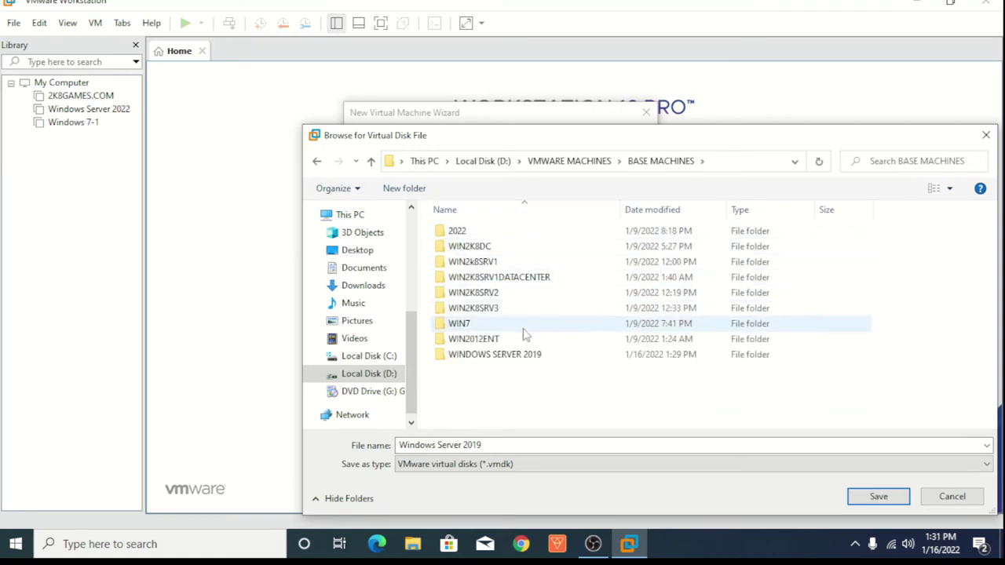
pyautogui.click(525, 358)
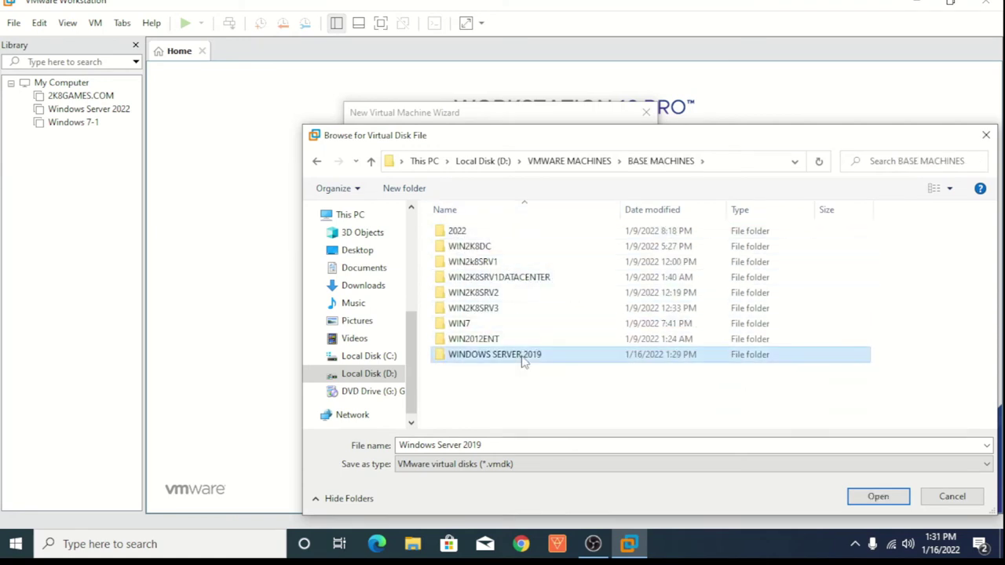
pyautogui.click(880, 498)
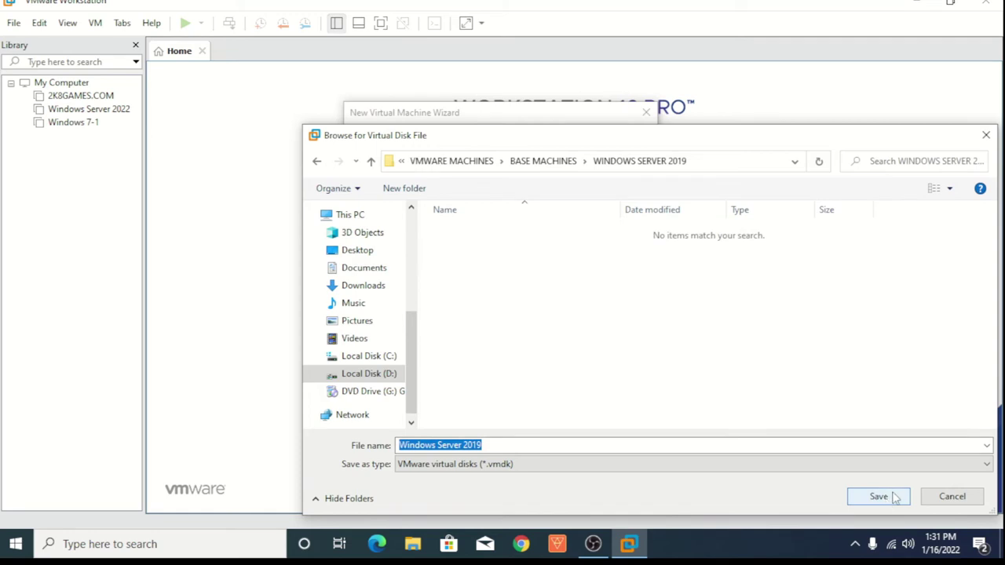
pyautogui.click(895, 497)
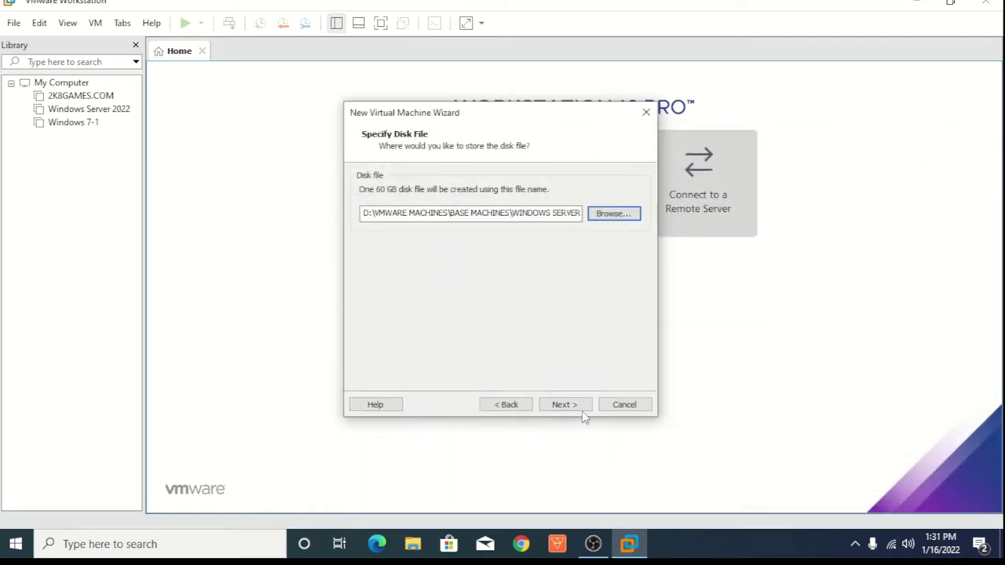
pyautogui.click(579, 409)
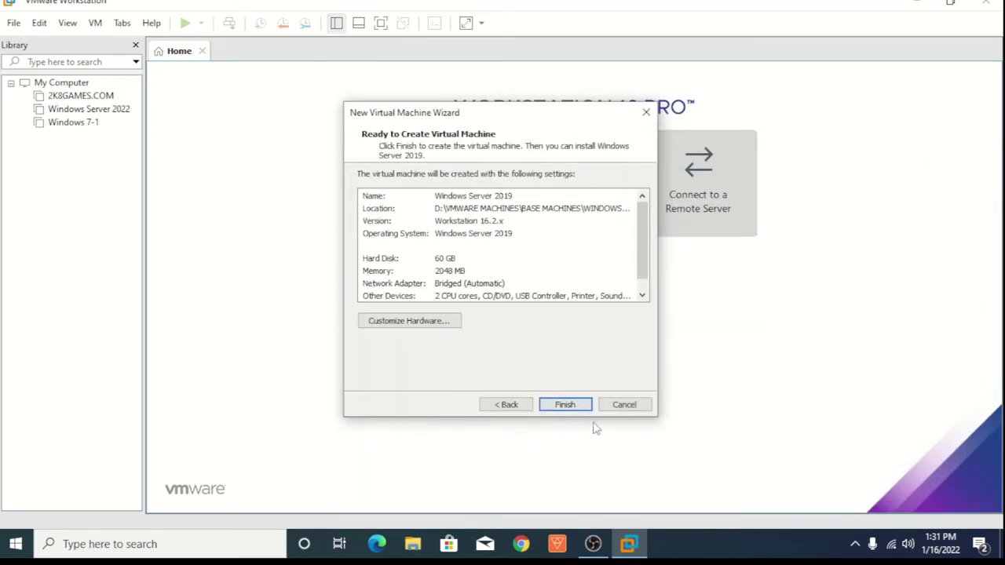
# Assign 17763.737.190906-2324.rs5_release_svc_refresh_SERVER_EVAL_x64FRE_en-us_1 from D:\SOFTWARE\ISO to the CD/DVD drive as its ISO image and finish creating the virtual machine
pyautogui.click(408, 323)
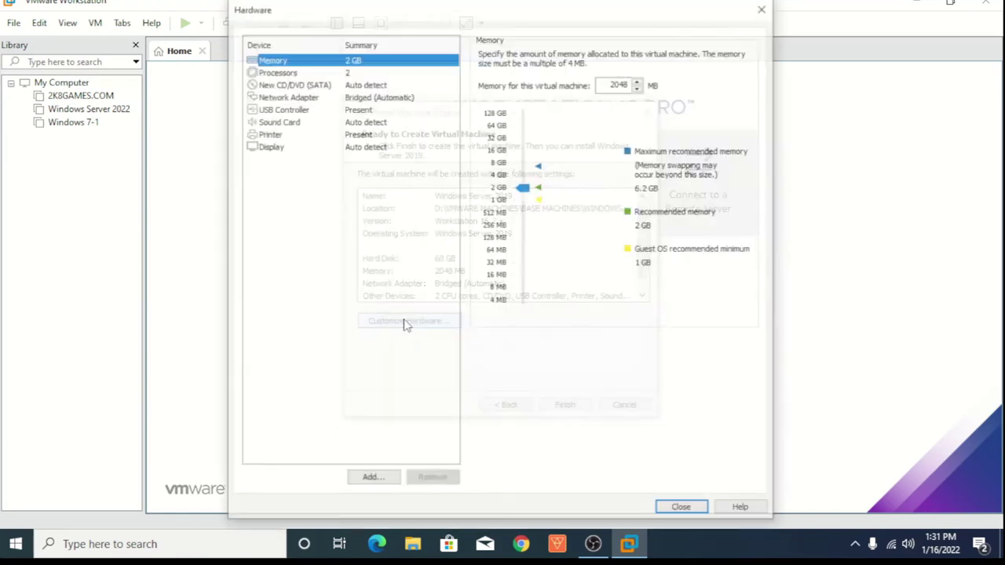
pyautogui.click(286, 84)
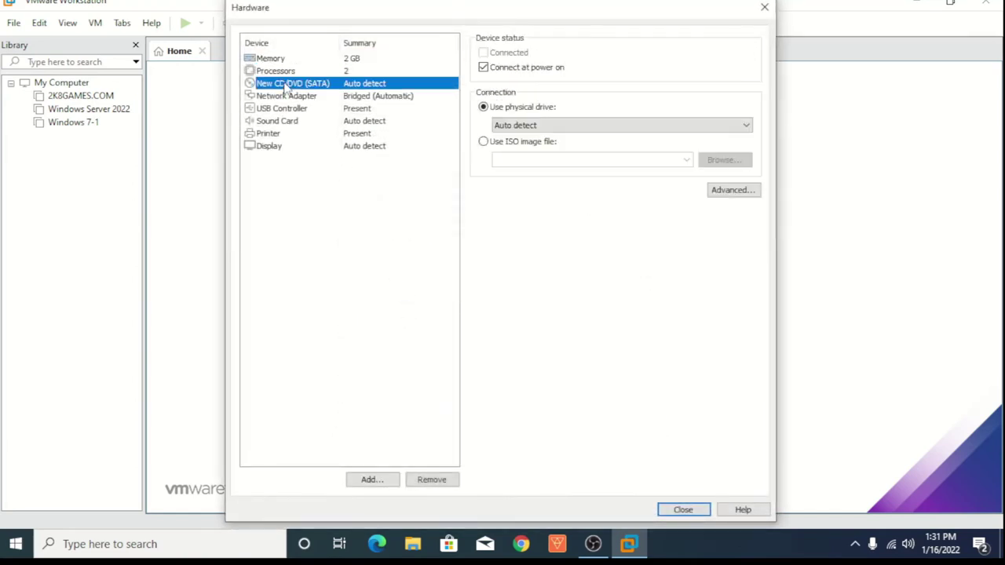
pyautogui.click(507, 142)
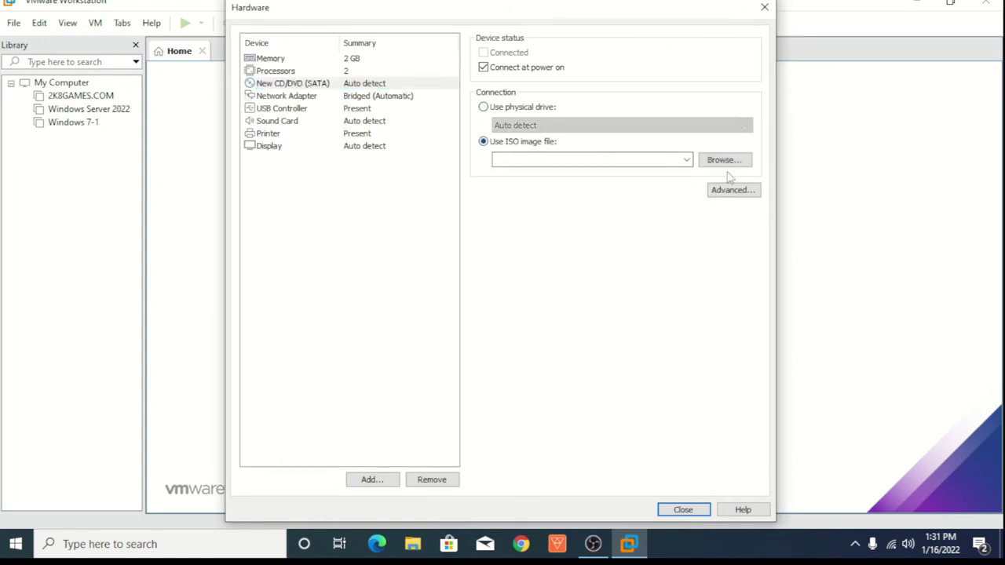
pyautogui.click(730, 163)
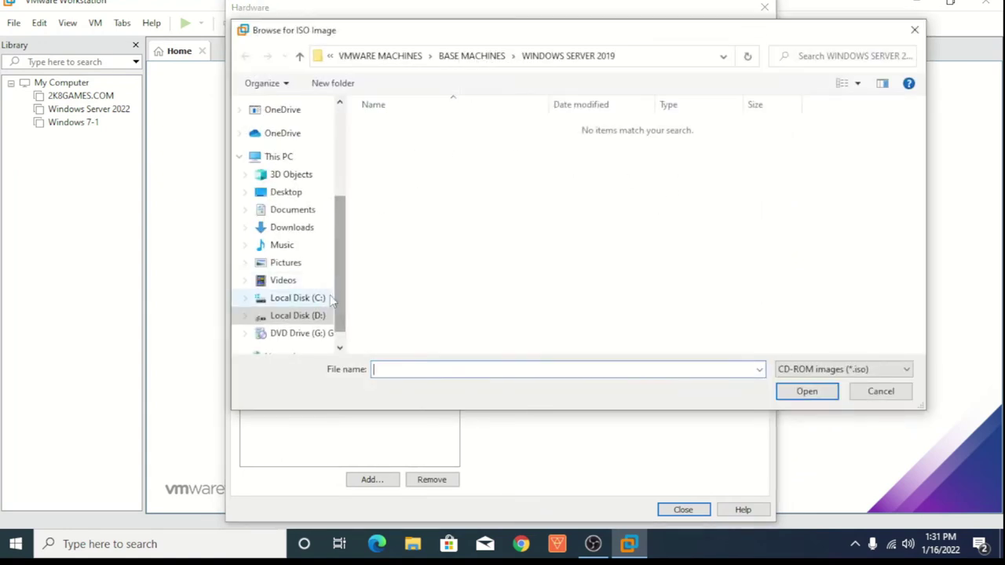
pyautogui.click(312, 314)
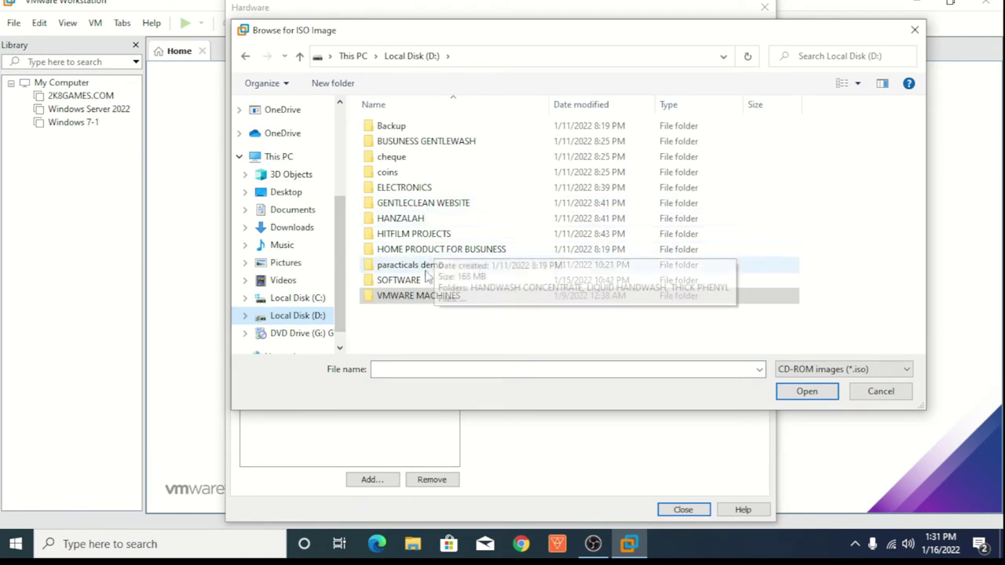
pyautogui.doubleClick(428, 279)
pyautogui.doubleClick(385, 171)
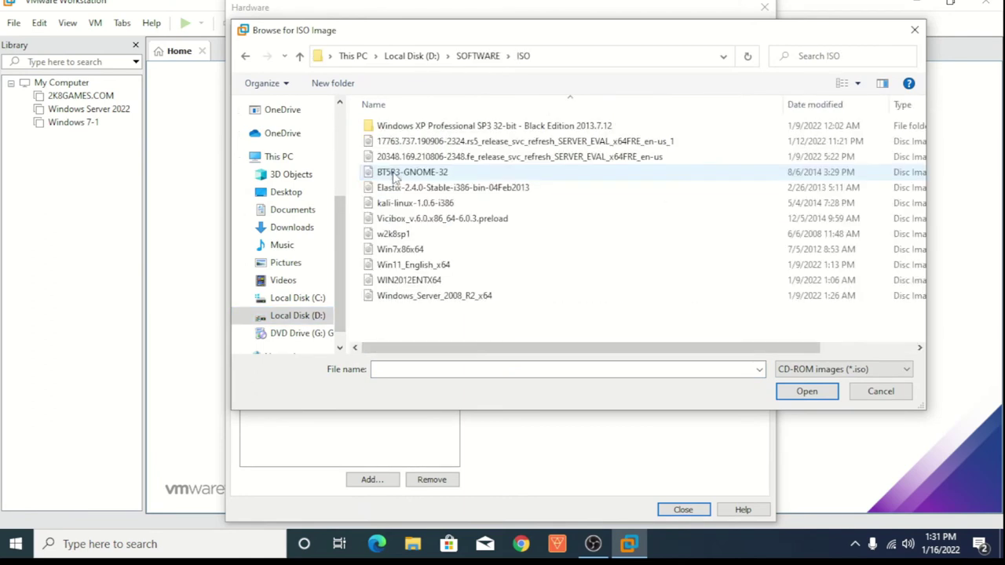
pyautogui.click(416, 142)
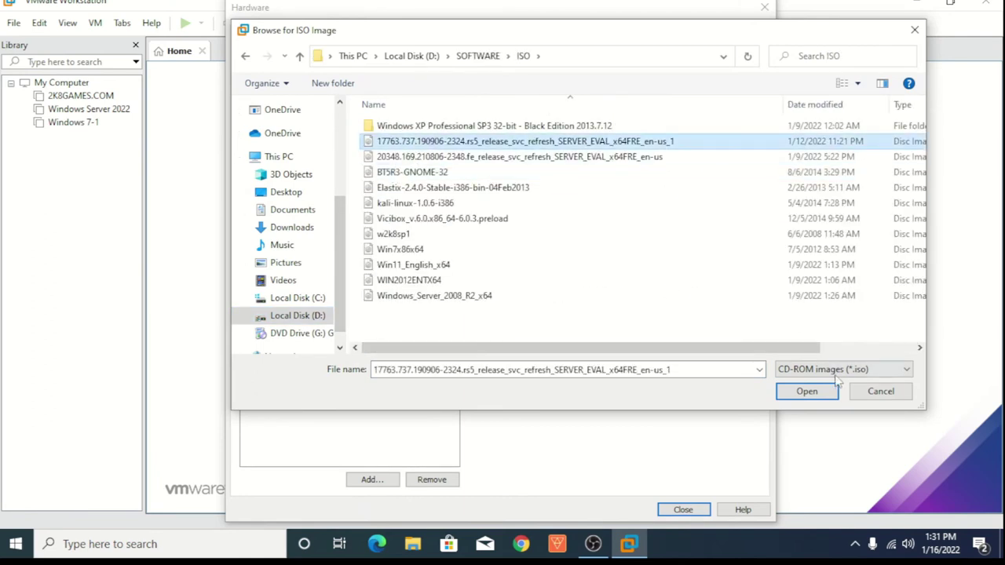
pyautogui.click(805, 392)
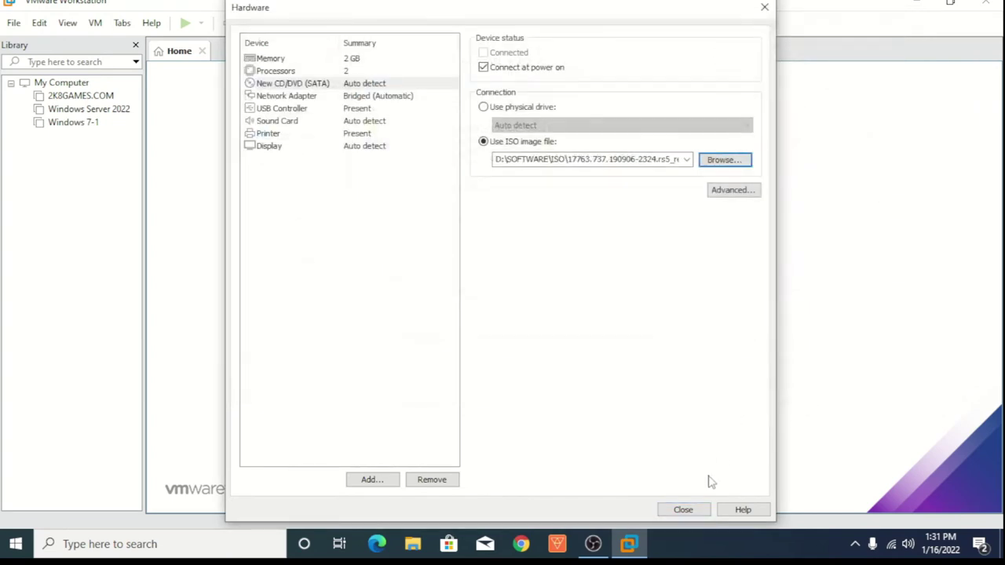
pyautogui.click(683, 509)
pyautogui.click(578, 404)
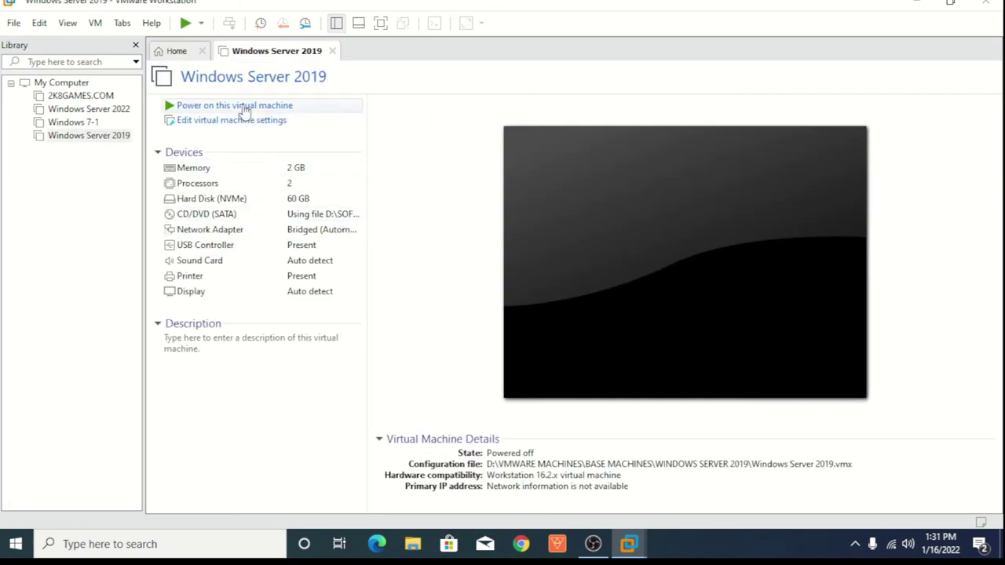
# Power on the Windows Server 2019 virtual machine and boot it from the attached installation DVD image
pyautogui.click(245, 109)
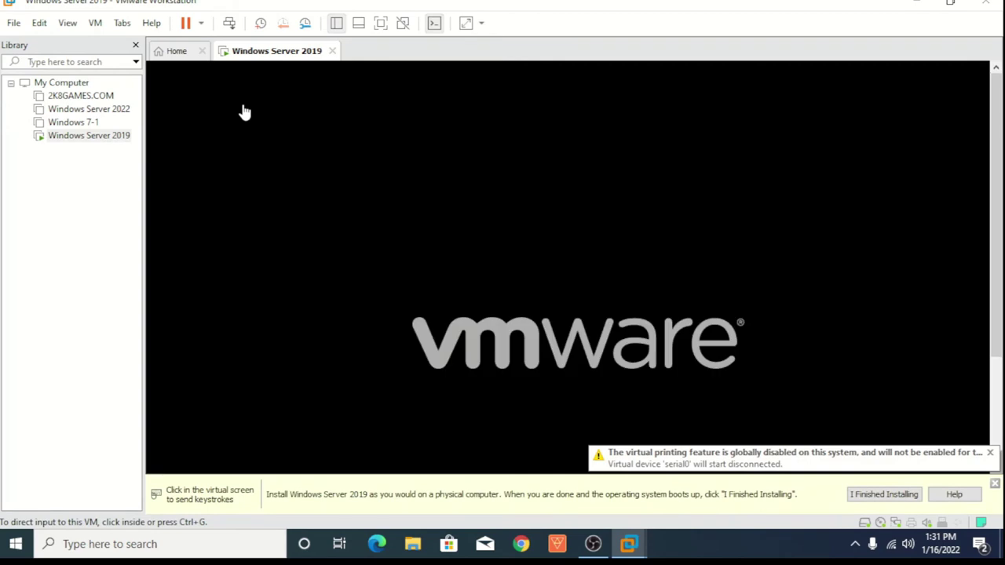
pyautogui.click(380, 170)
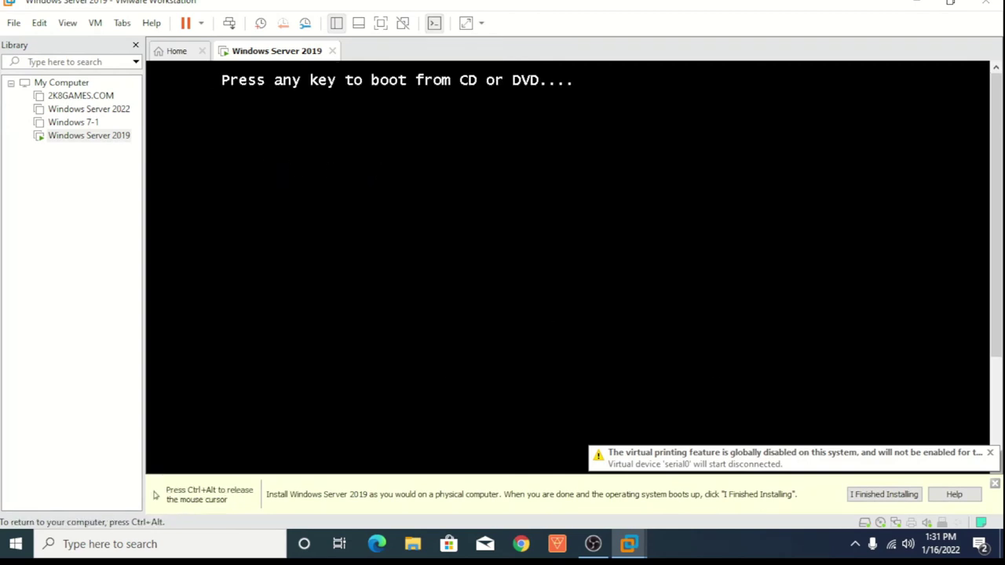
pyautogui.press('Return')
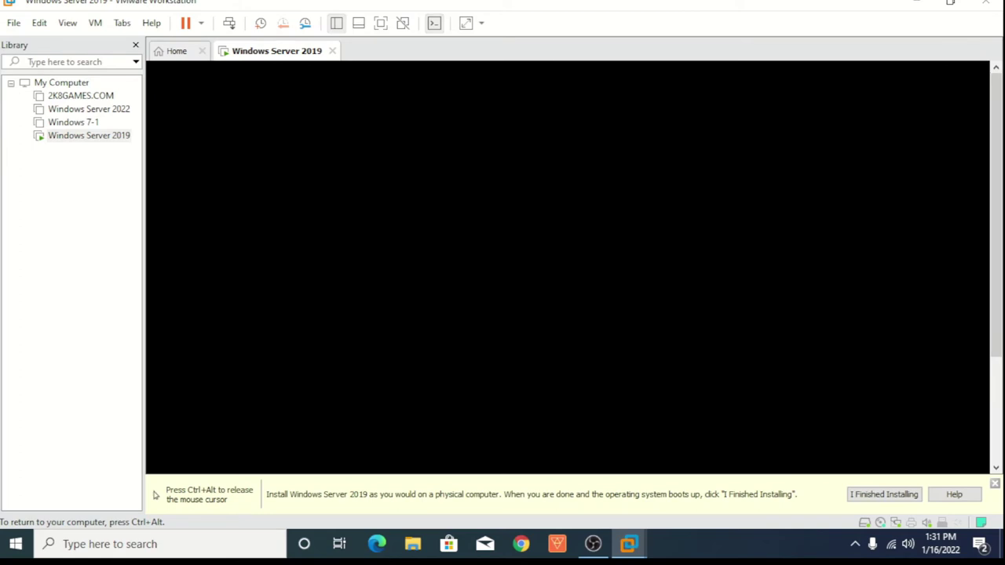
pyautogui.hotkey('ctrl', 'alt')
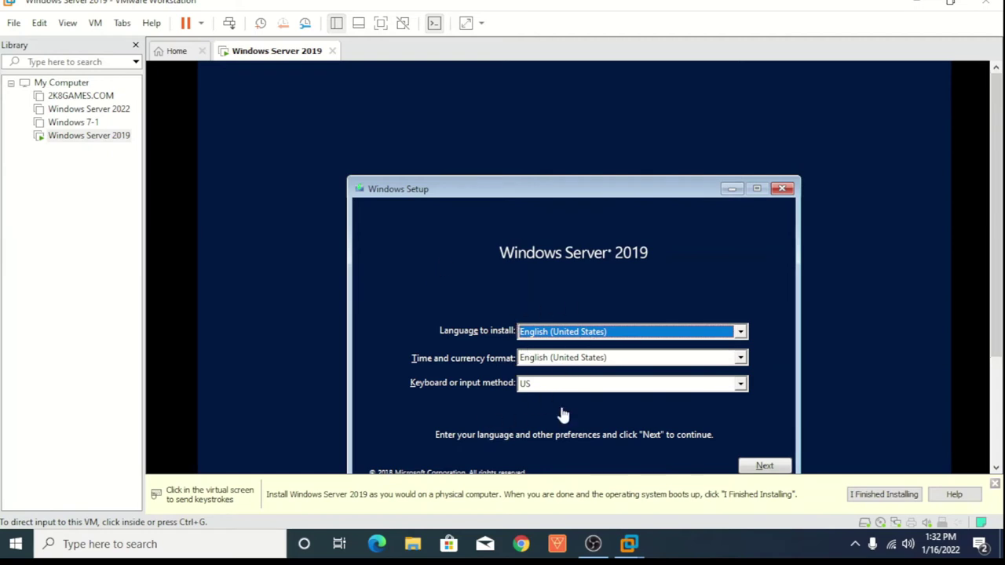
# Accept English (United States) with the US keyboard in Windows Setup and start the installation
pyautogui.click(778, 466)
pyautogui.click(777, 467)
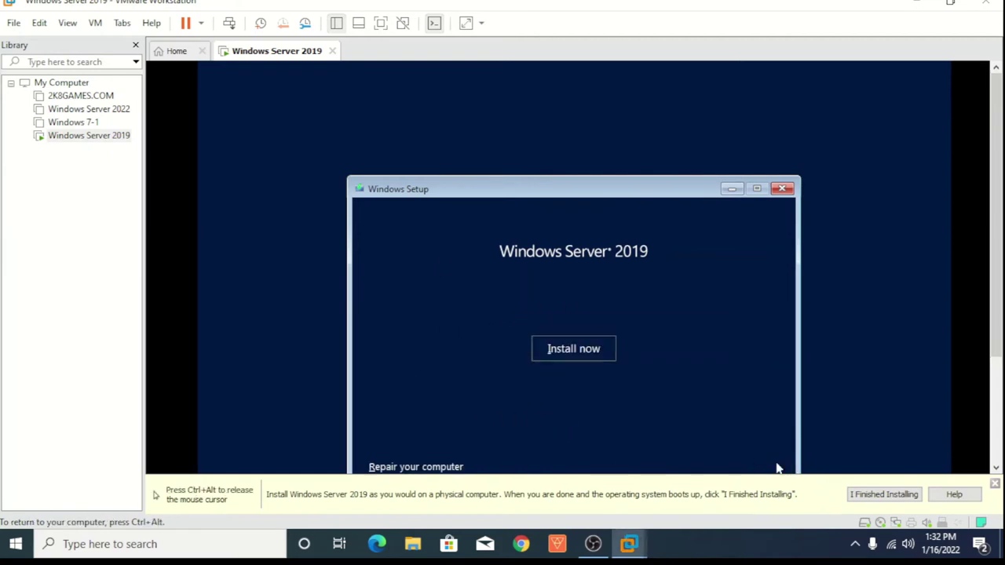
pyautogui.click(584, 351)
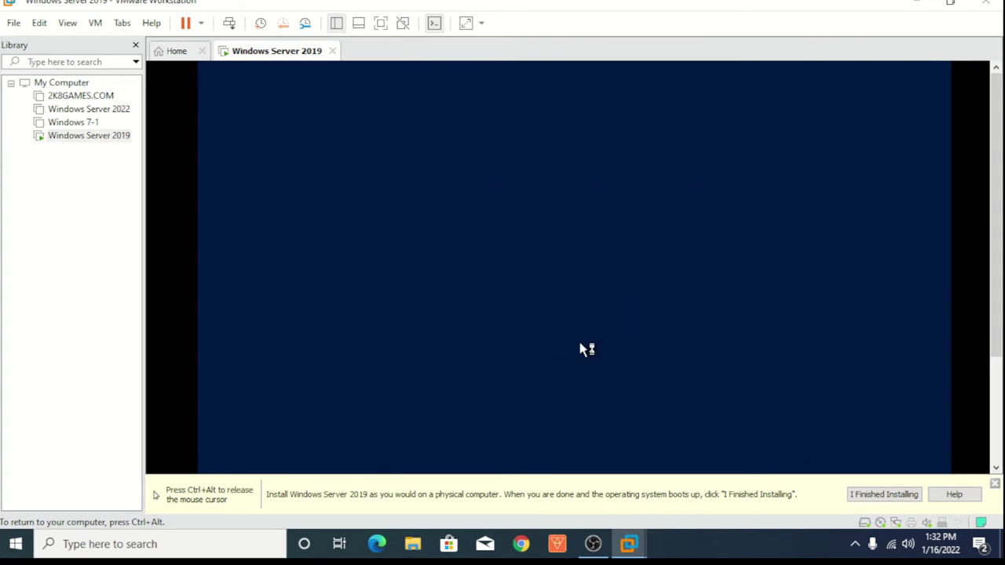
pyautogui.hotkey('ctrl', 'alt')
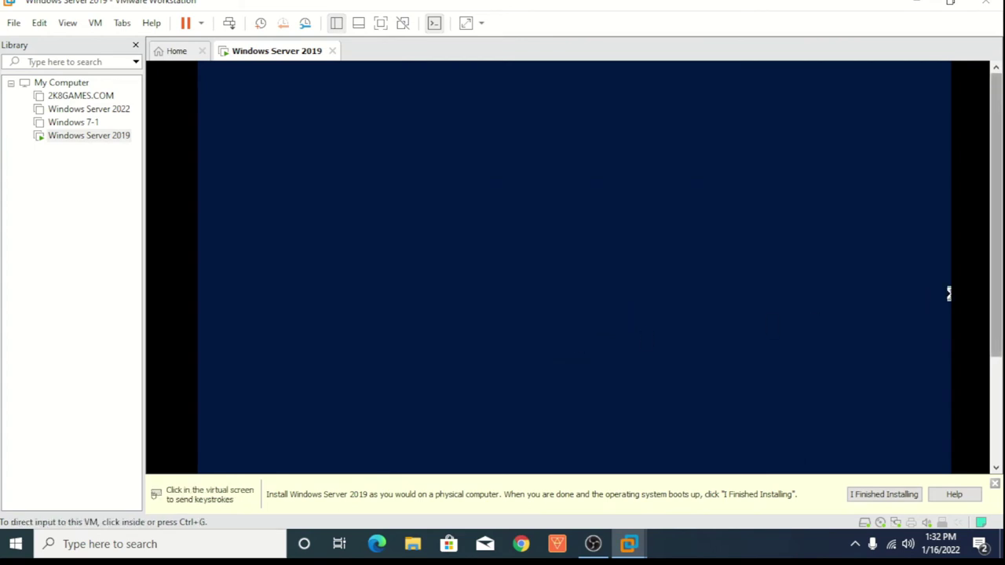
pyautogui.click(971, 322)
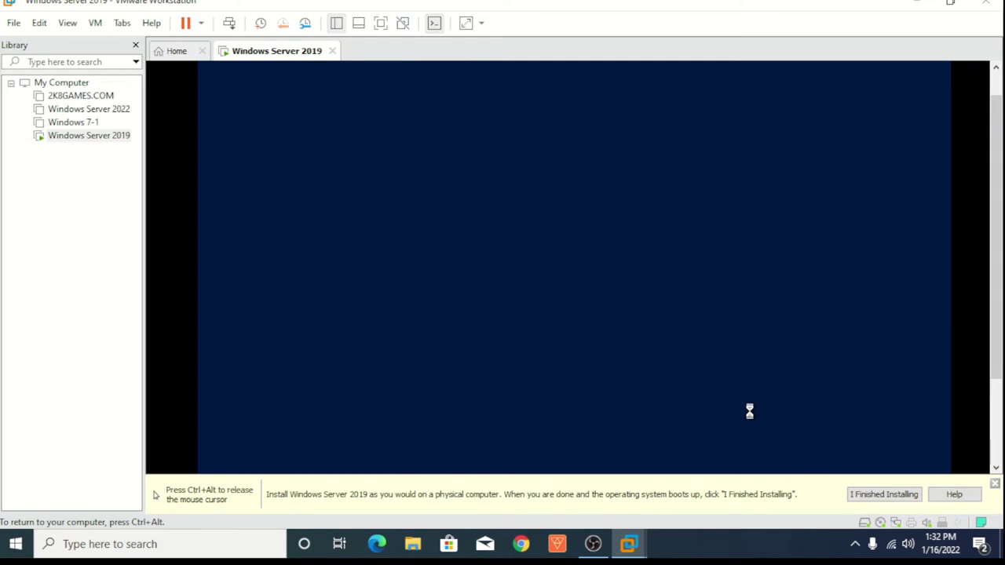
# Select Windows Server 2019 Standard Evaluation (Desktop Experience) as the operating system to install
pyautogui.hotkey('ctrl', 'alt')
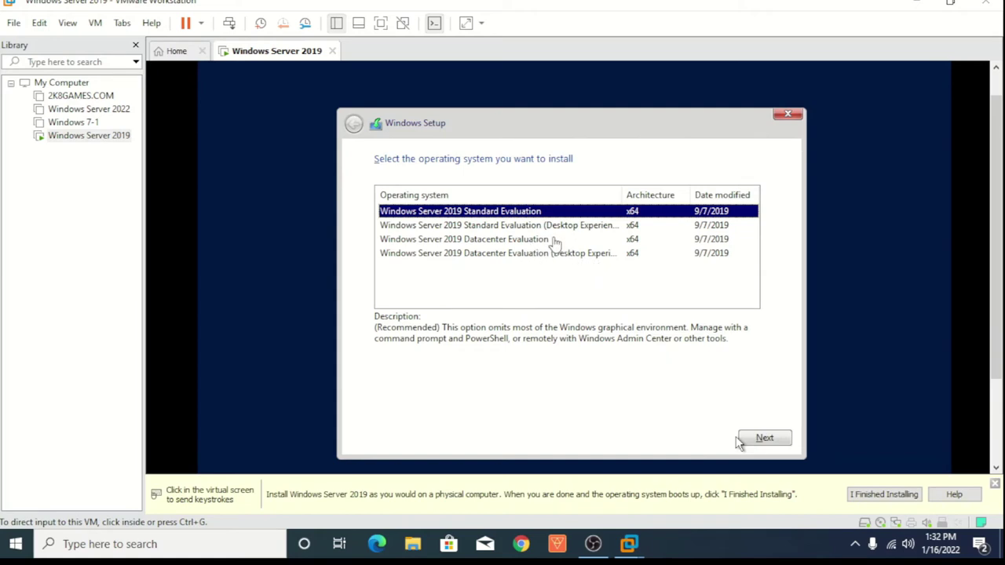
pyautogui.click(737, 443)
pyautogui.click(554, 227)
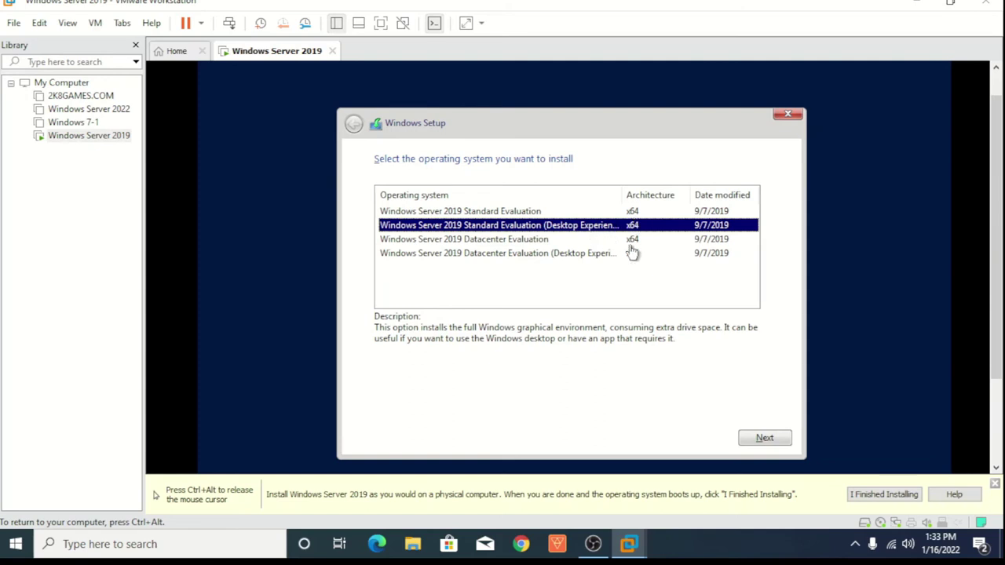
# Confirm the selected operating system edition and accept the license terms in Windows Setup
pyautogui.click(769, 436)
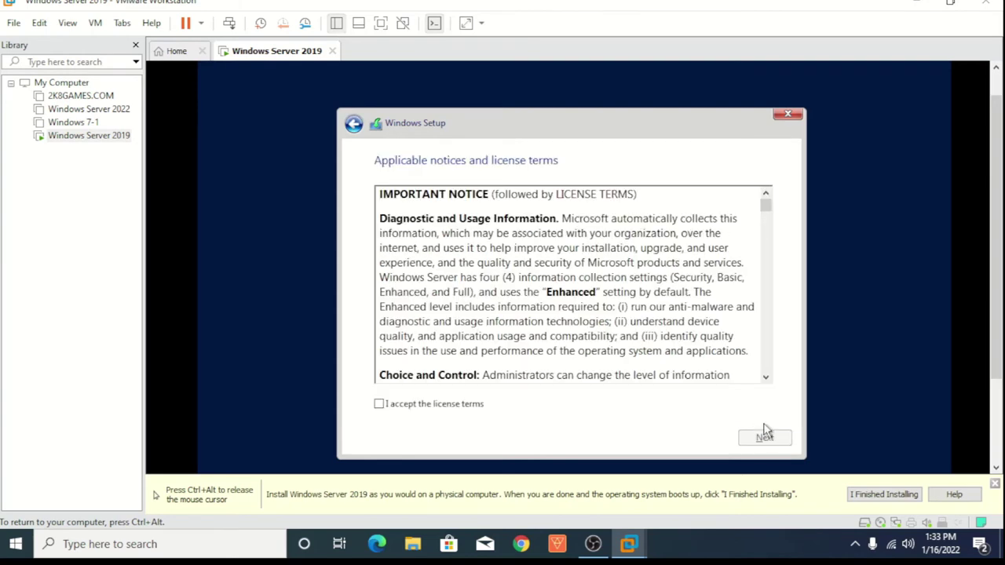
pyautogui.click(408, 405)
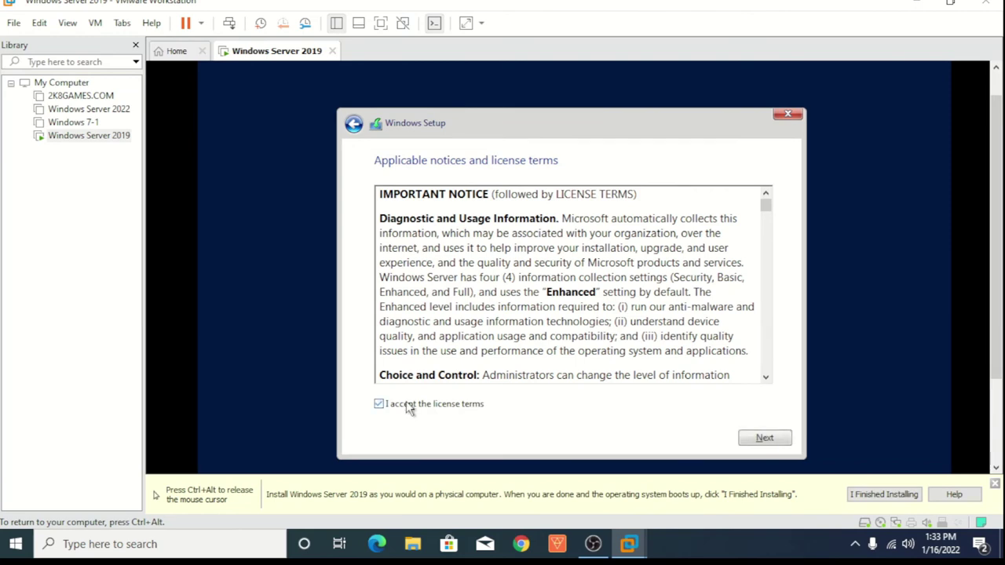
pyautogui.click(775, 440)
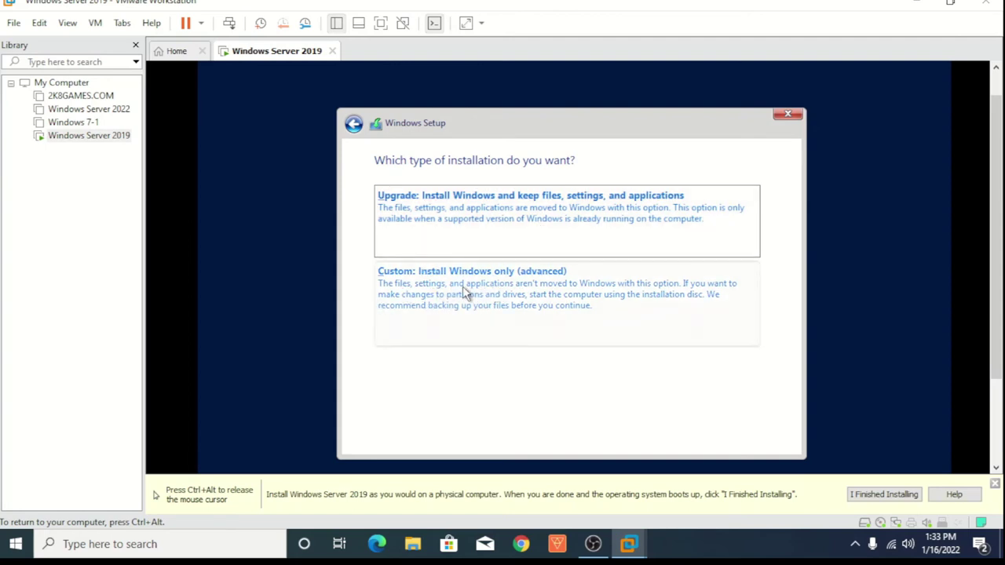
# Choose the custom Windows-only installation and install Windows on Drive 0 Unallocated Space
pyautogui.click(533, 290)
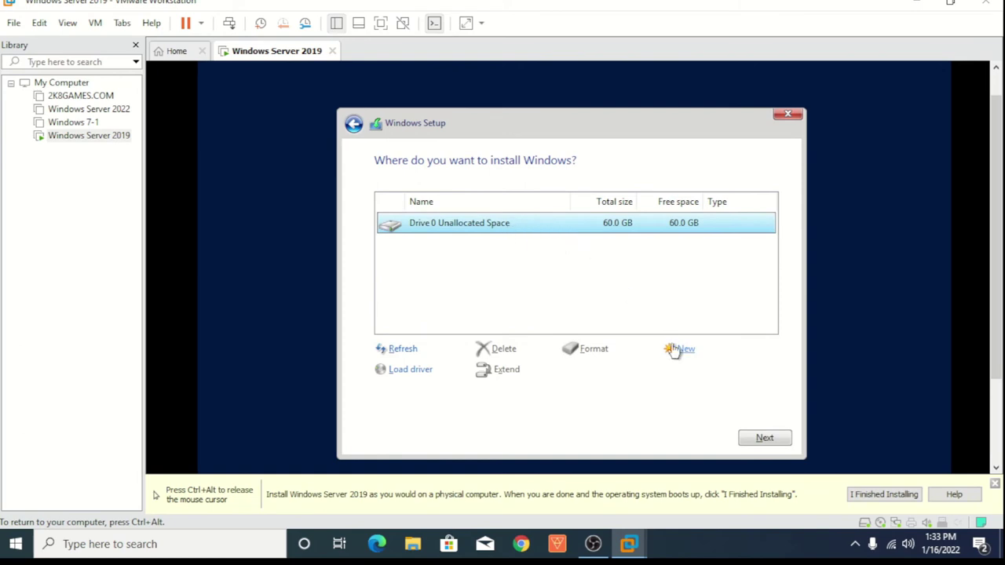
pyautogui.click(762, 438)
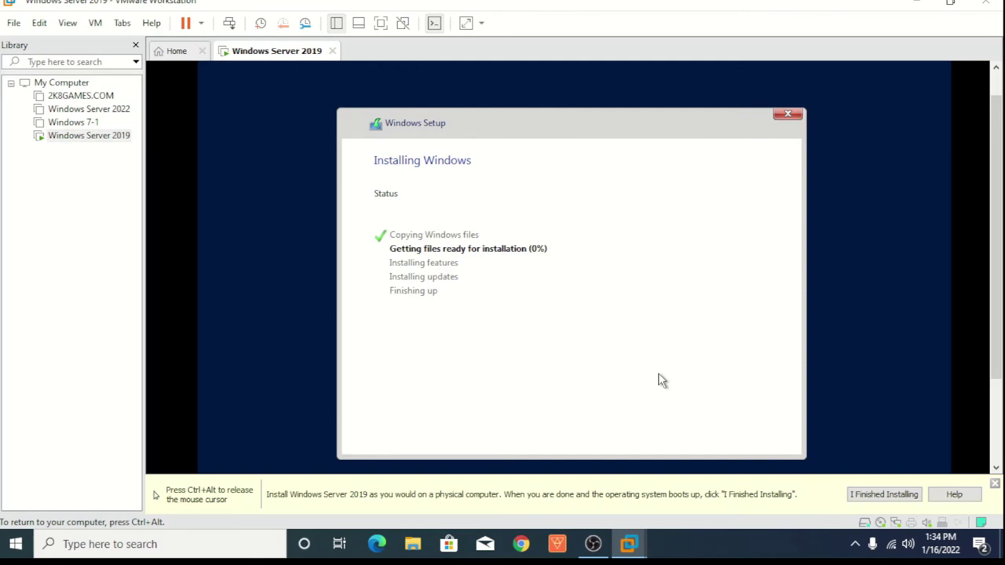
pyautogui.hotkey('ctrl', 'alt')
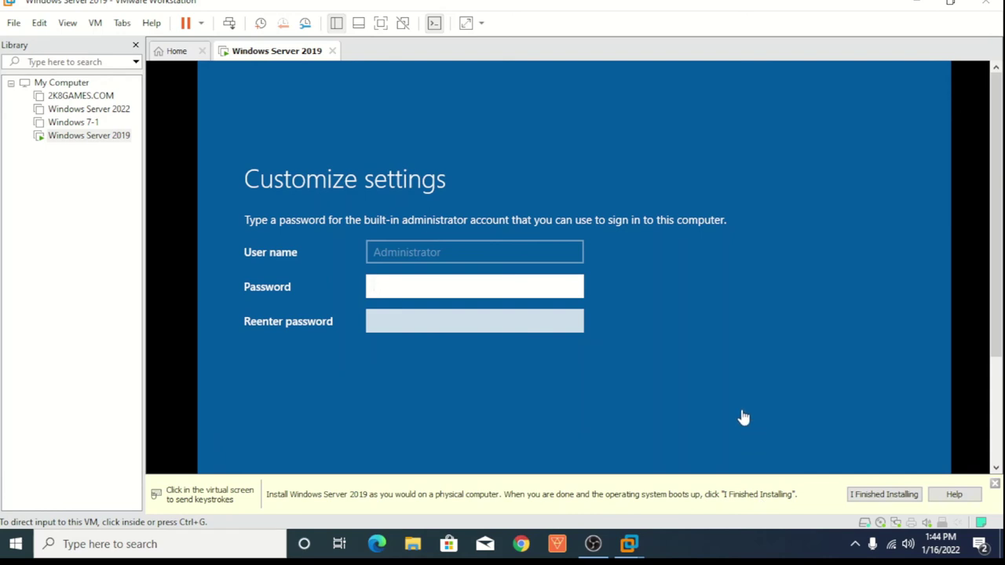
# Enter and re-enter the password for the built-in Administrator account and finish customizing the settings
pyautogui.click(743, 416)
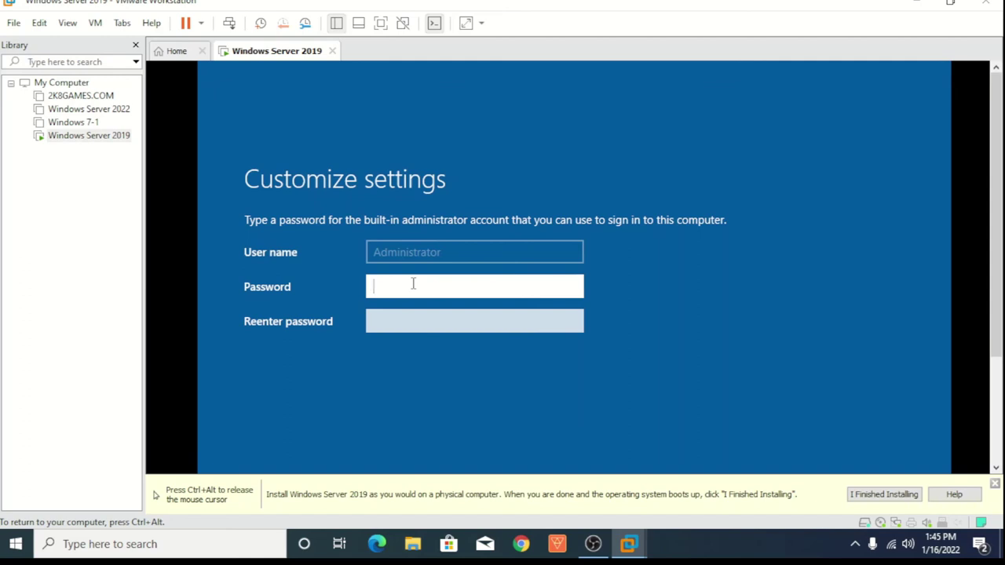
pyautogui.write('•••••••')
pyautogui.press('Tab')
pyautogui.write('•••••')
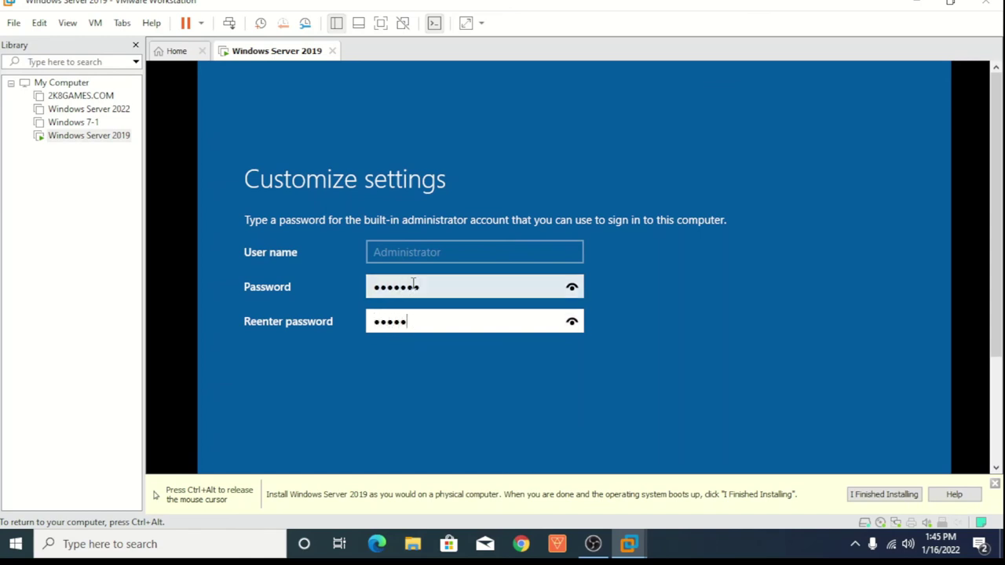
pyautogui.write('••')
pyautogui.press('Return')
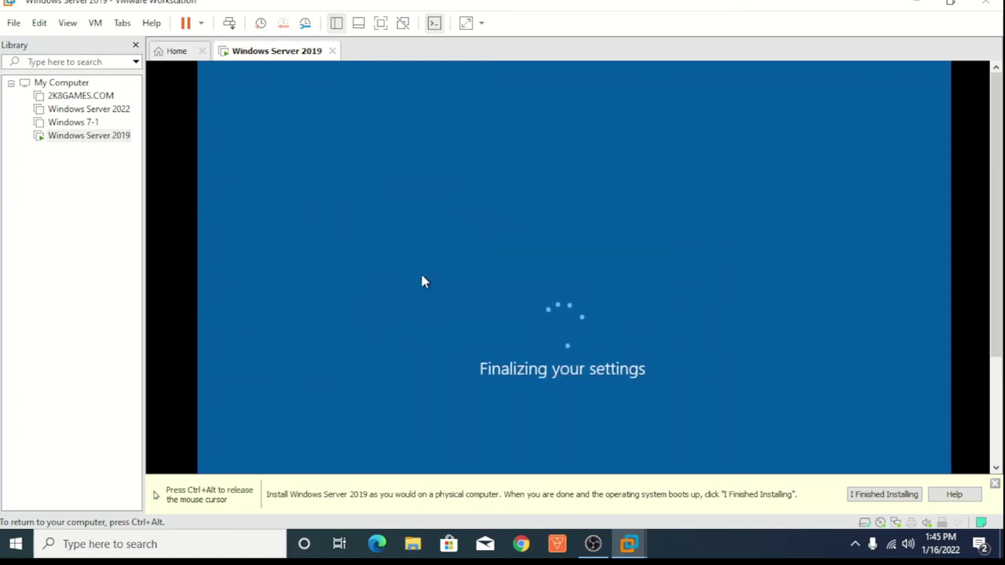
# Show the Windows Server 2019 virtual machine in full-screen mode
pyautogui.hotkey('ctrl', 'alt', 'Return')
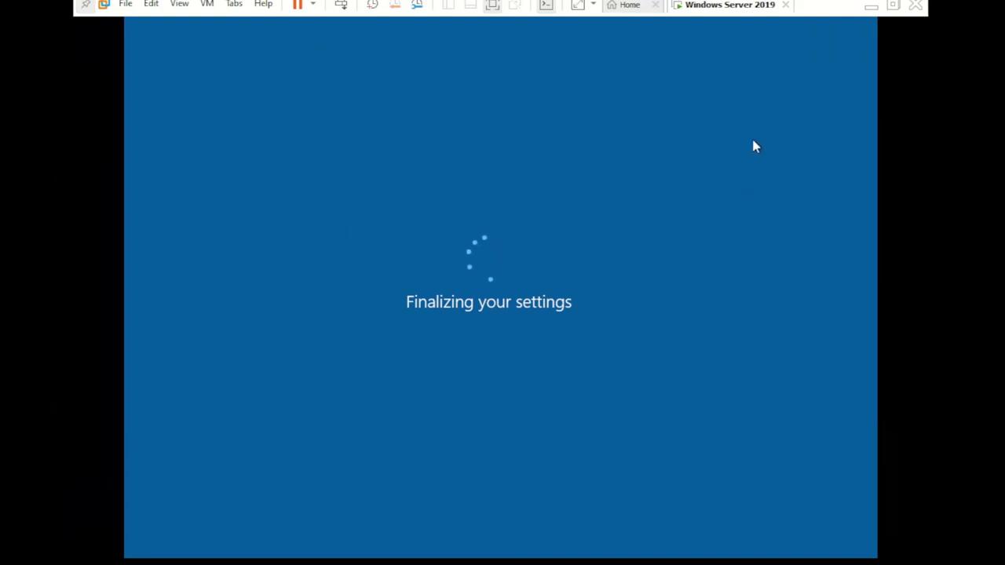
pyautogui.hotkey('ctrl', 'alt', 'Return')
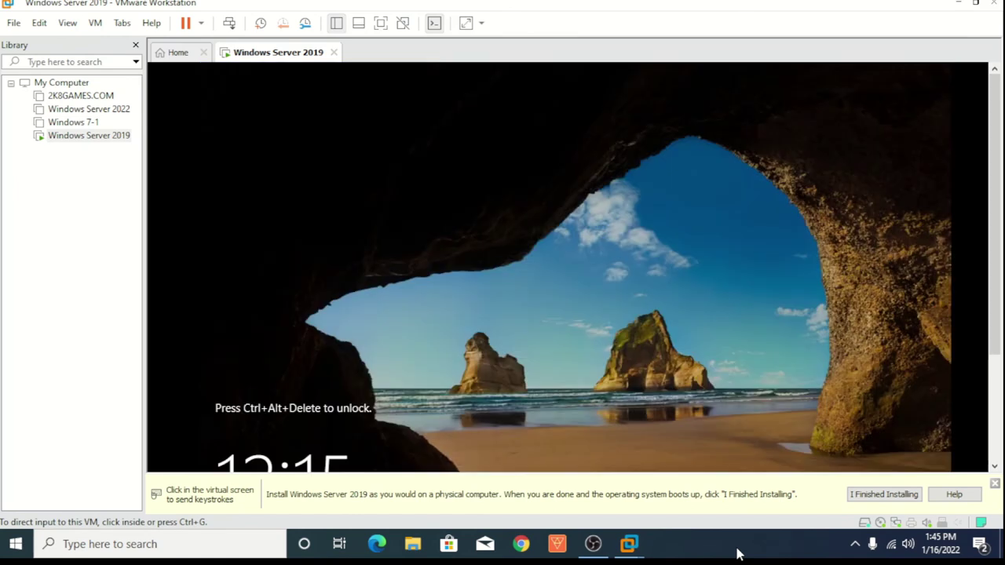
pyautogui.click(682, 407)
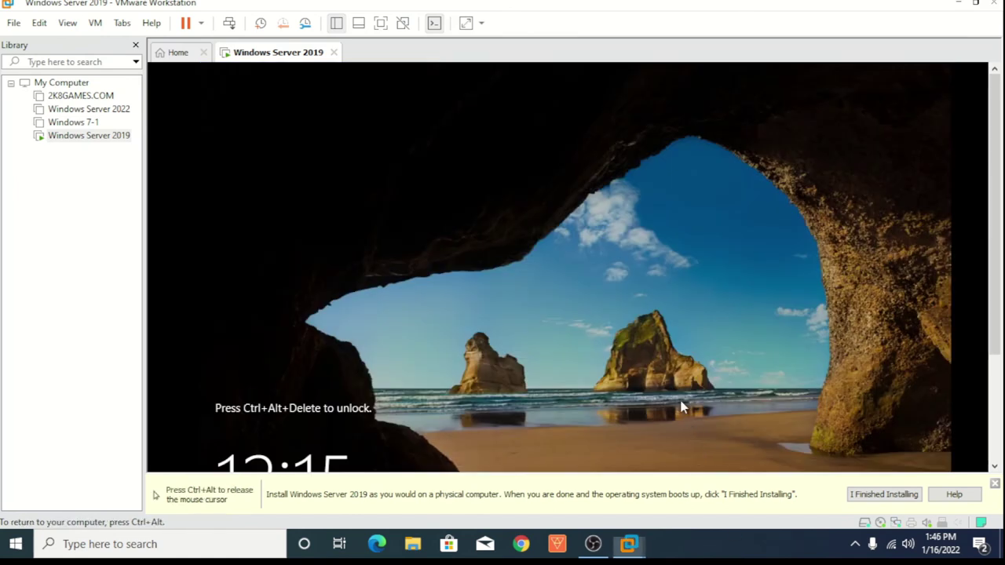
pyautogui.hotkey('ctrl', 'alt', 'Return')
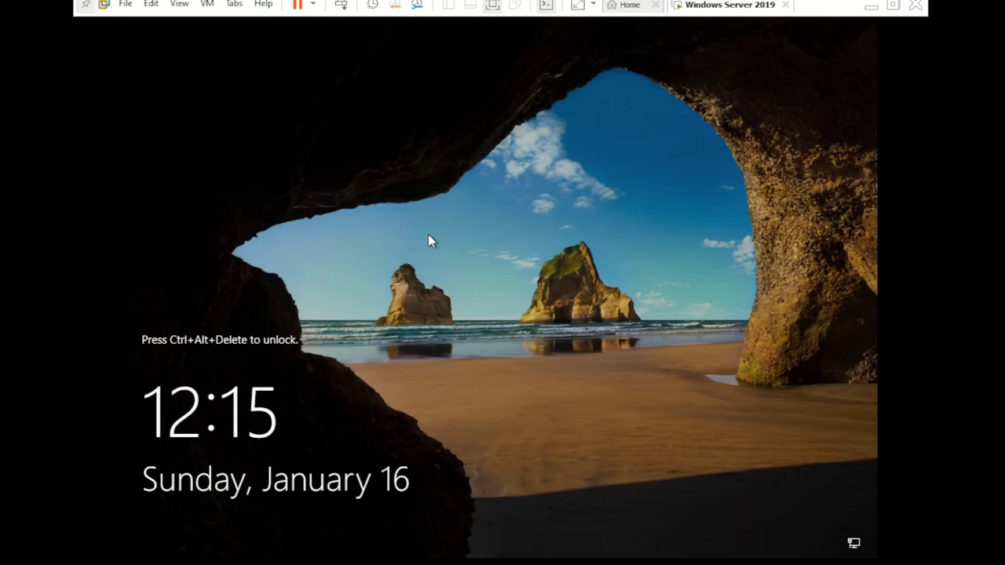
# Unlock the server's lock screen and sign in as Administrator with the account password
pyautogui.press('ctrl+alt+Insert')
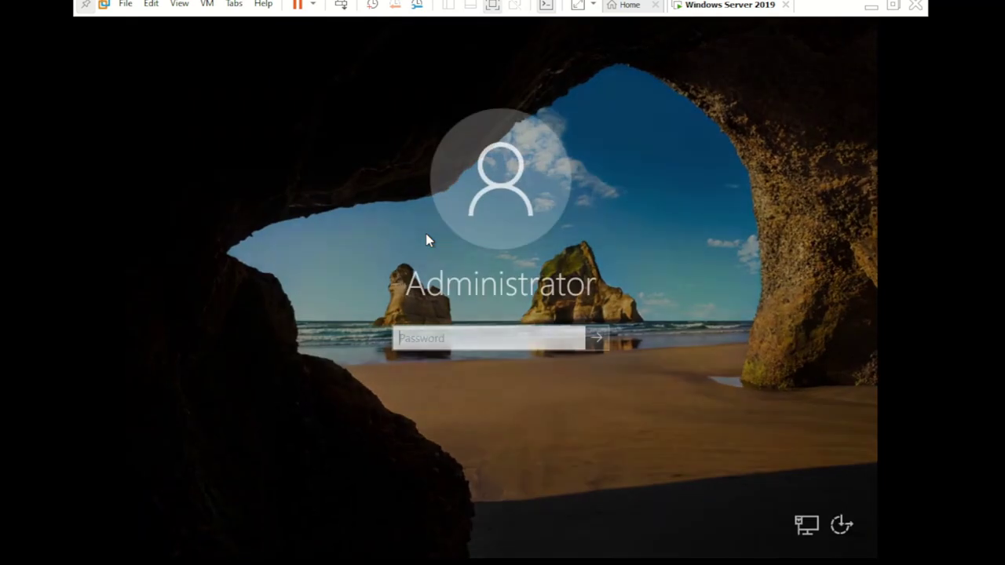
pyautogui.write('•••••••')
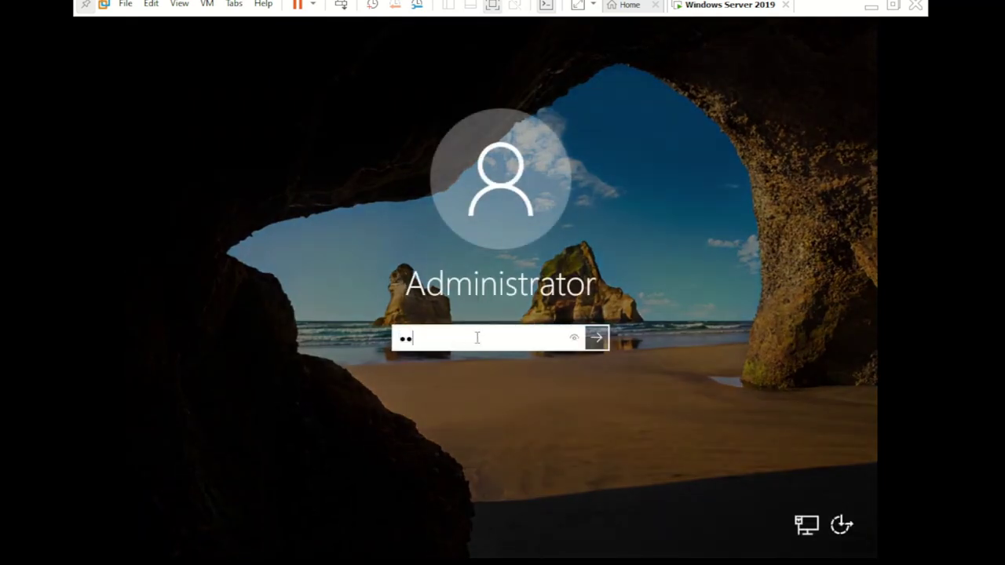
pyautogui.press('Return')
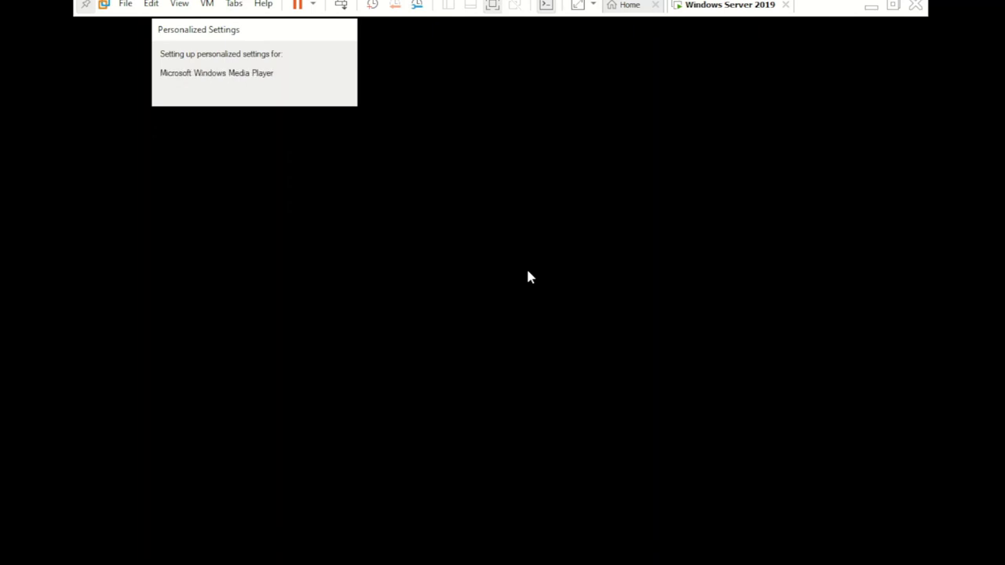
pyautogui.hotkey('ctrl', 'alt', 'Return')
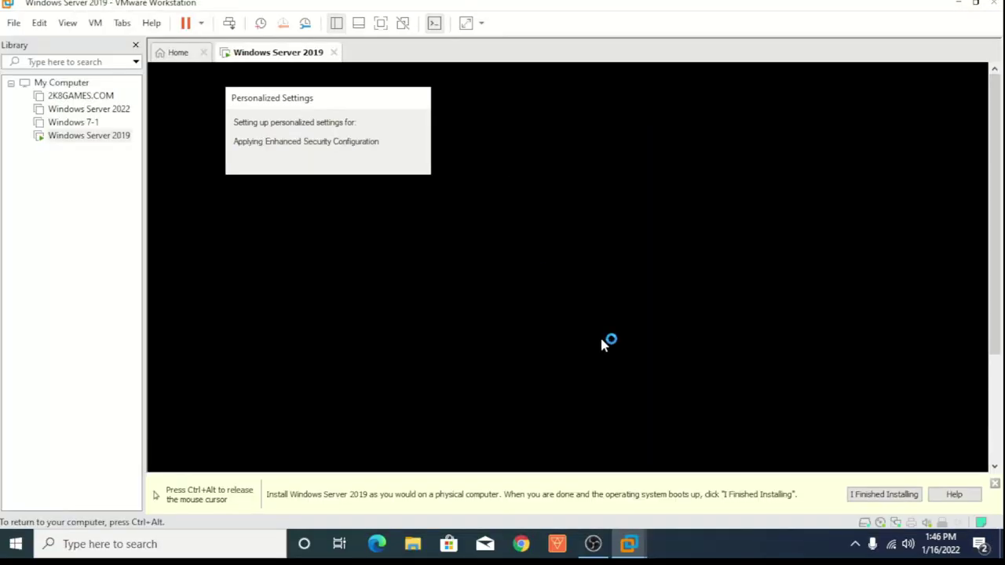
pyautogui.hotkey('ctrl', 'alt')
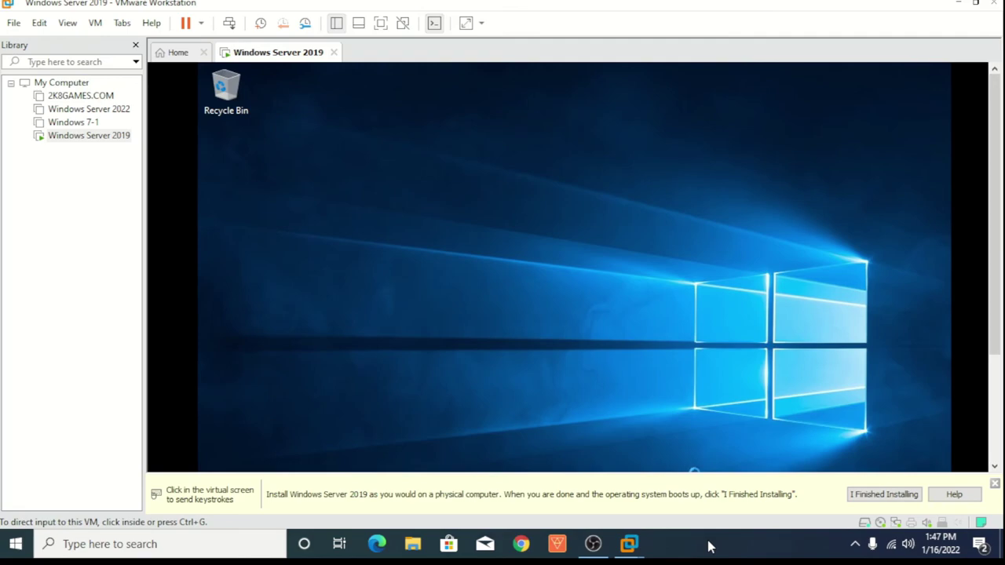
pyautogui.click(705, 334)
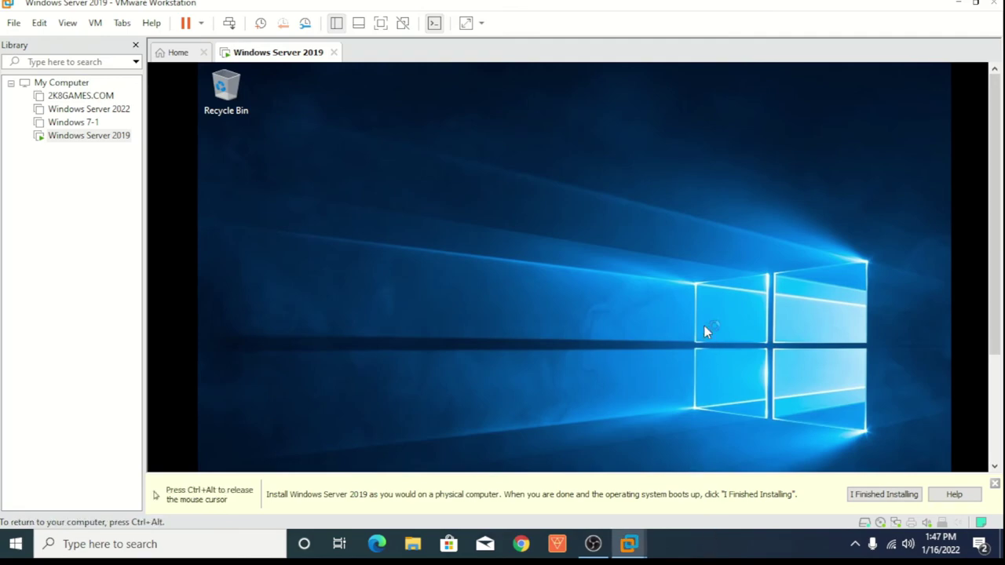
pyautogui.hotkey('ctrl', 'alt', 'Return')
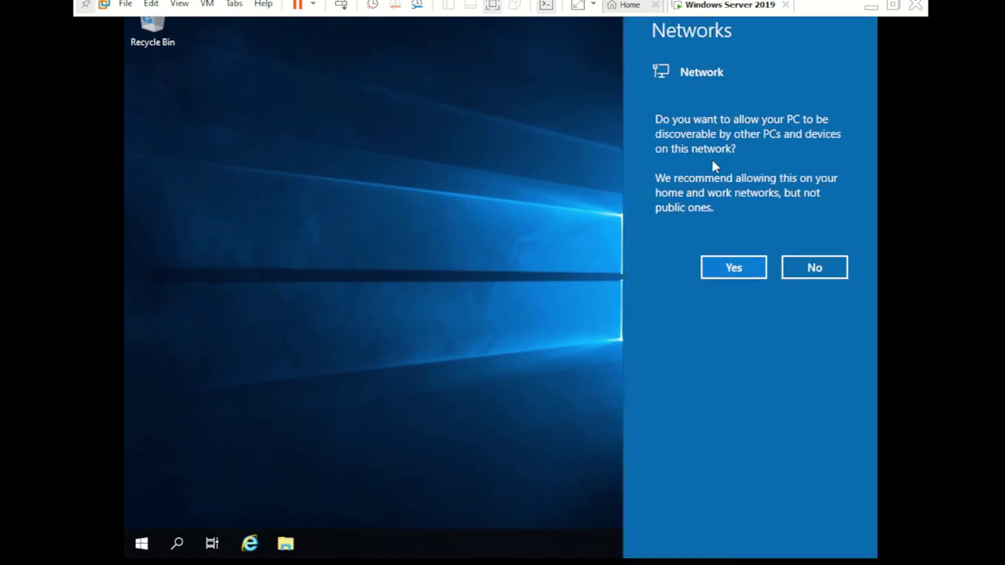
# Allow the PC to be discoverable by other devices on the network and refresh the desktop
pyautogui.click(738, 268)
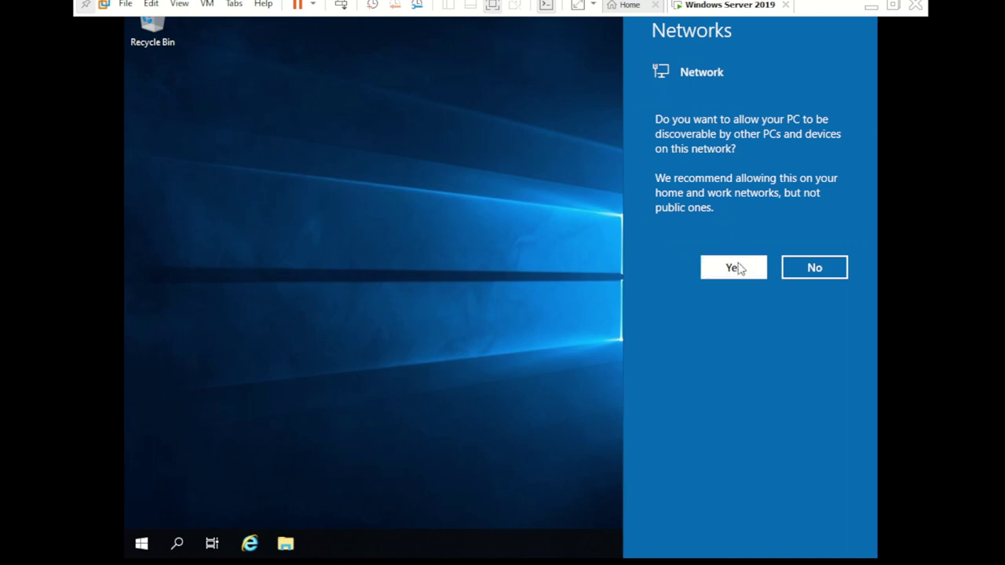
pyautogui.rightClick(533, 190)
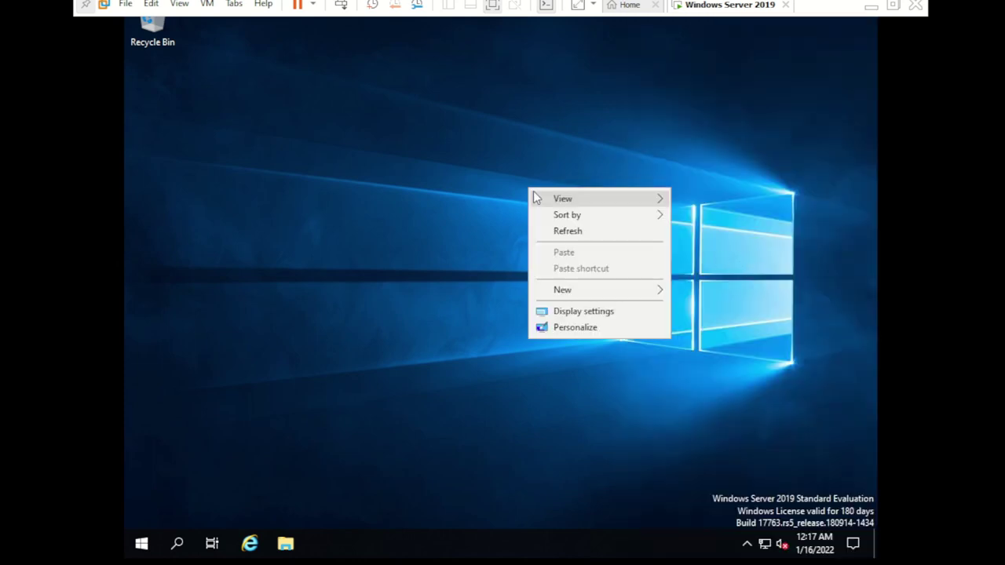
pyautogui.click(577, 233)
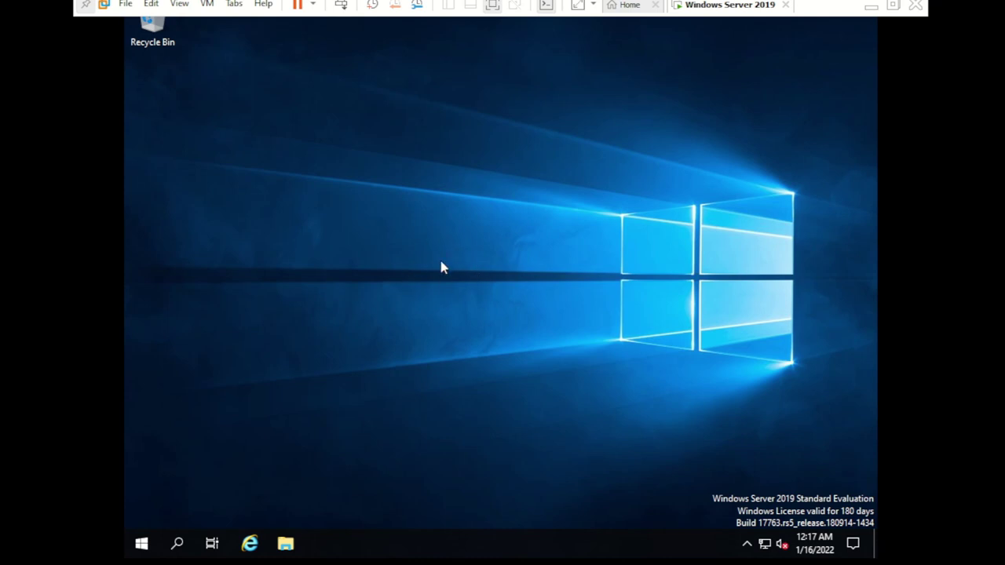